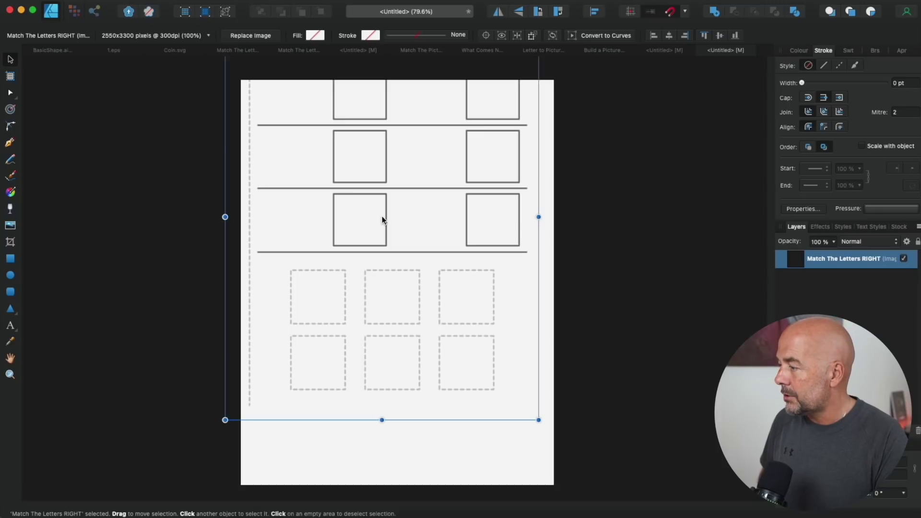
- Snap the RIGHT worksheet image to the page edges, then start another new blank document
click(407, 195)
drag(406, 200, 420, 257)
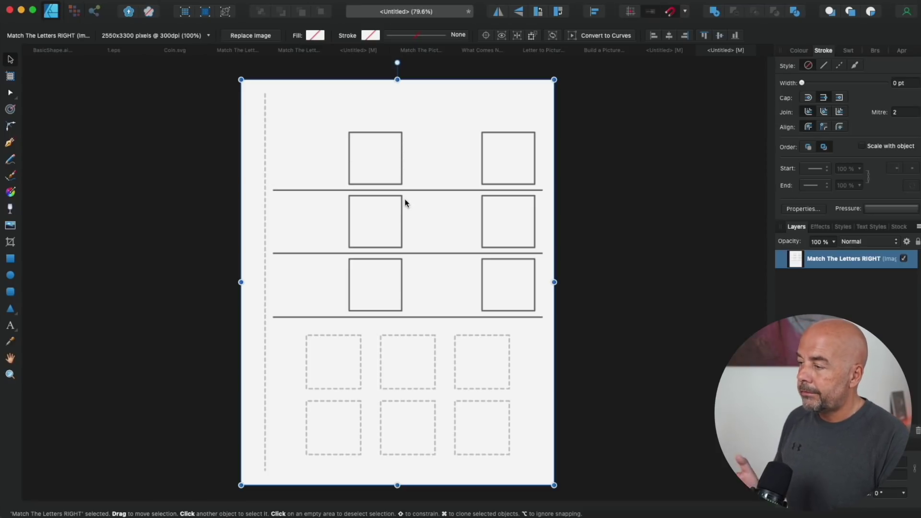
key(super+n)
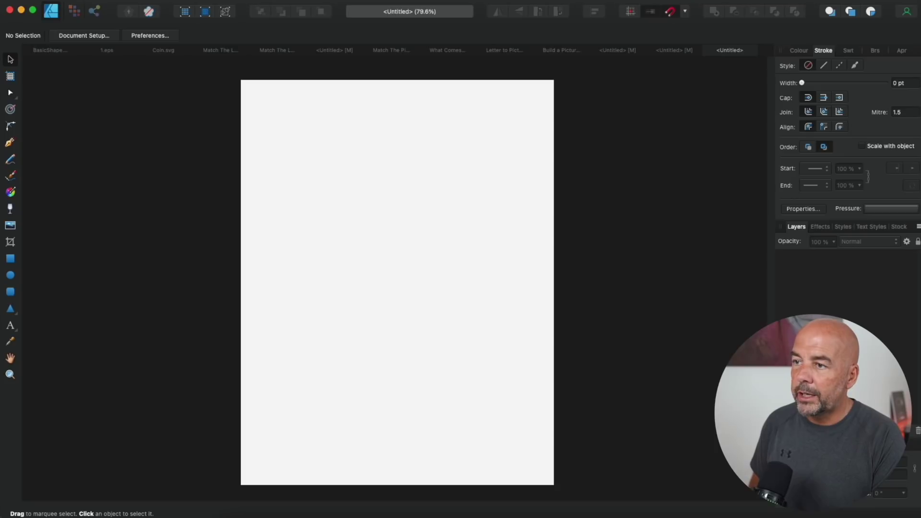
- Place the Match The Letters LEFT image on the new page, deselect it, and close that document
drag(561, 220, 406, 272)
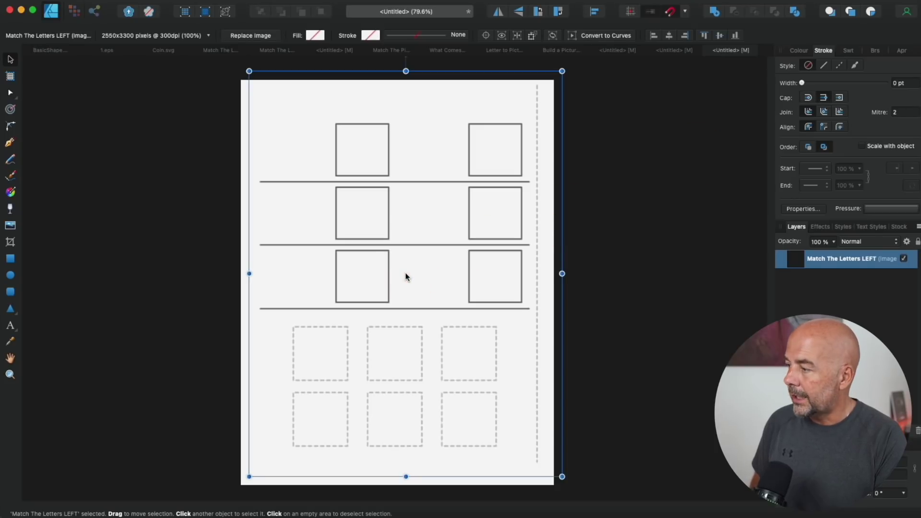
click(636, 291)
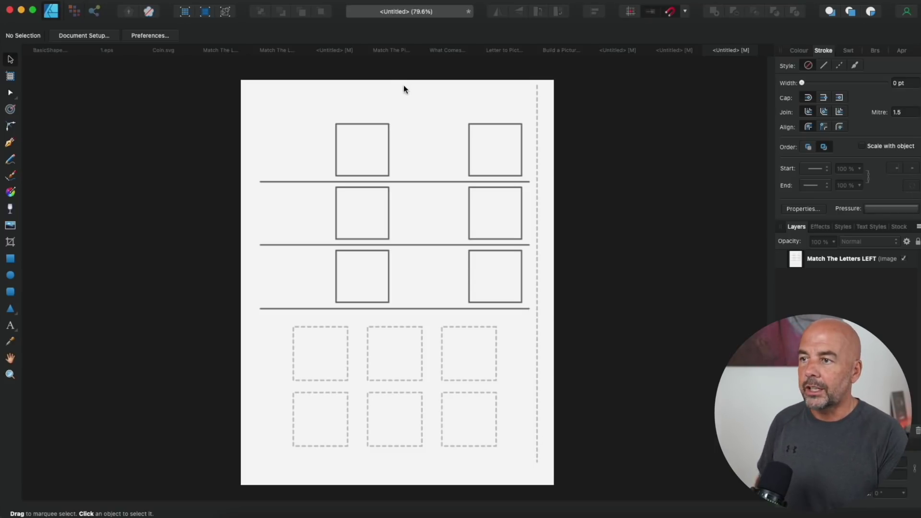
key(super+w)
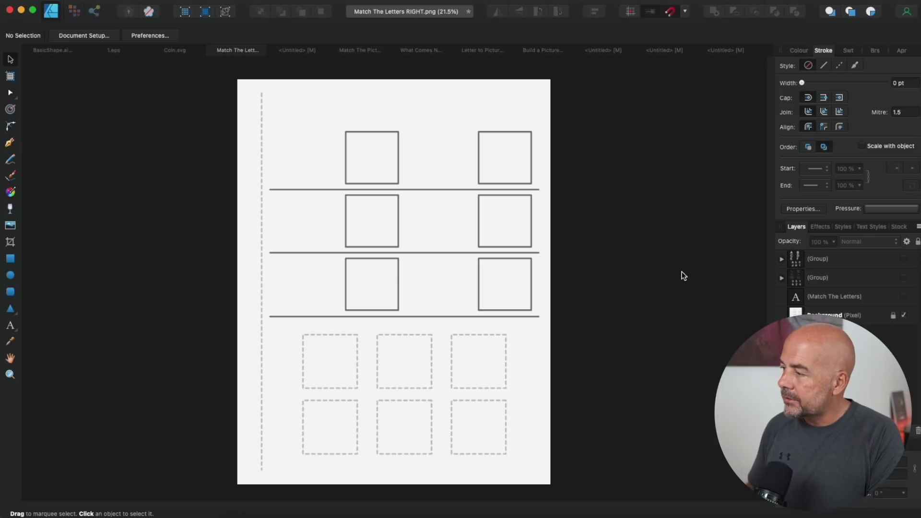
- Make the template's outlined letters group visible, then switch to the blank untitled document
click(905, 260)
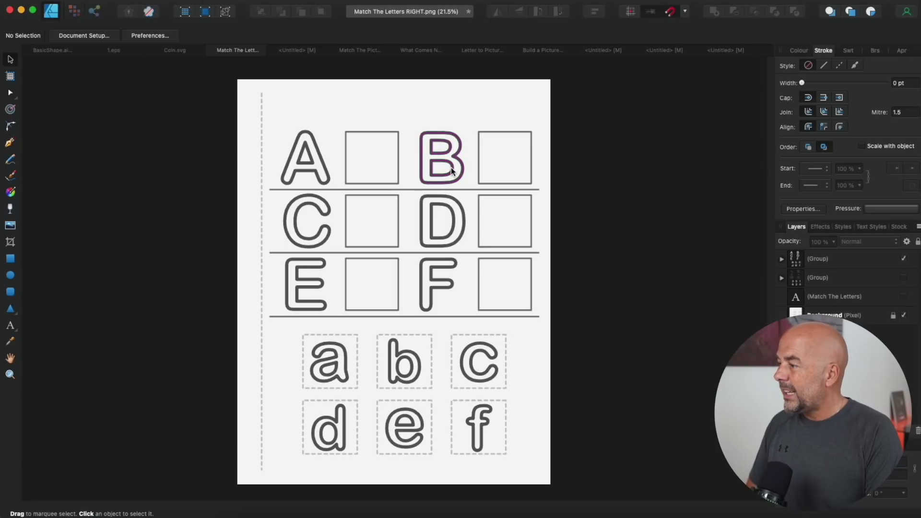
click(298, 51)
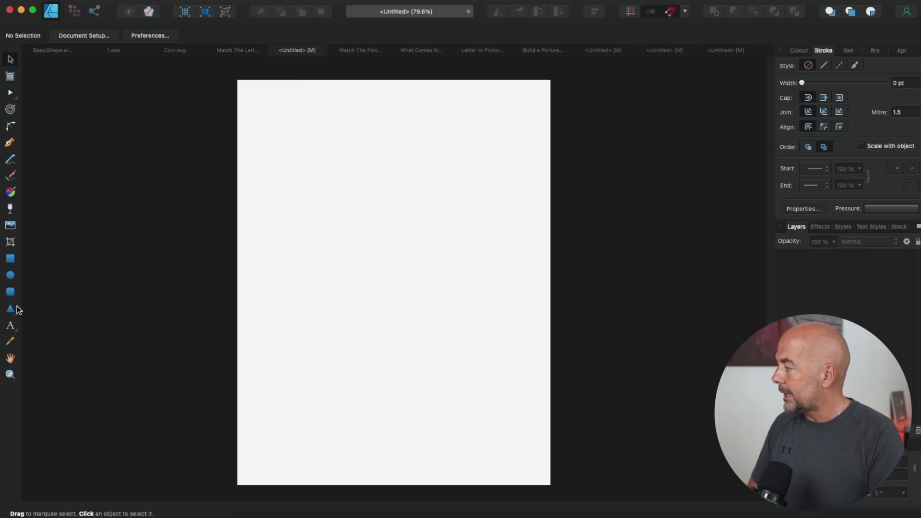
- Create an empty Arial Regular 64 pt art text object near the top centre of the page
click(11, 329)
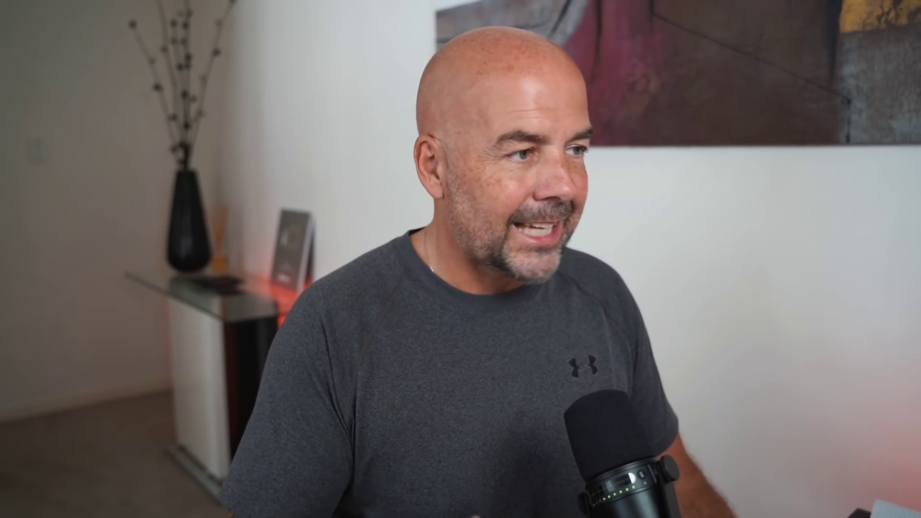
click(377, 201)
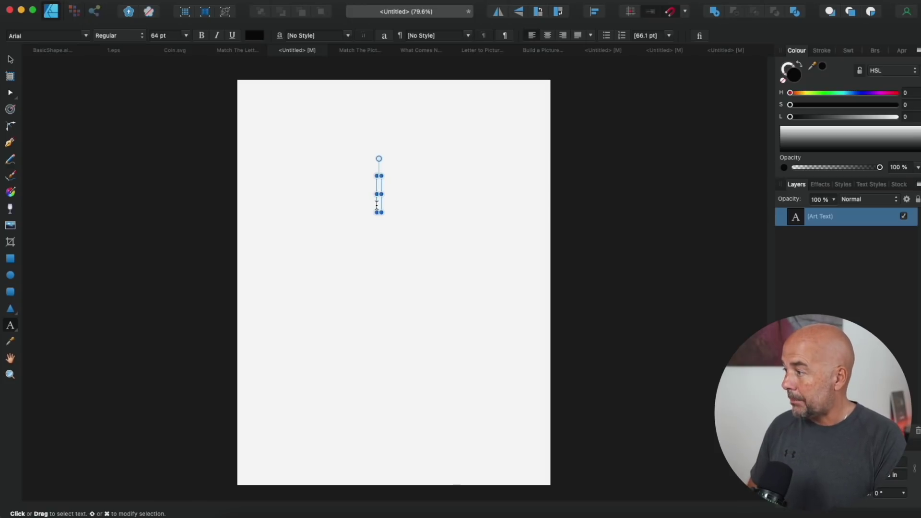
- Type a capital A, enlarge it to about 262 pt, and set it in Arial Rounded MT Bold
text(A)
key(Escape)
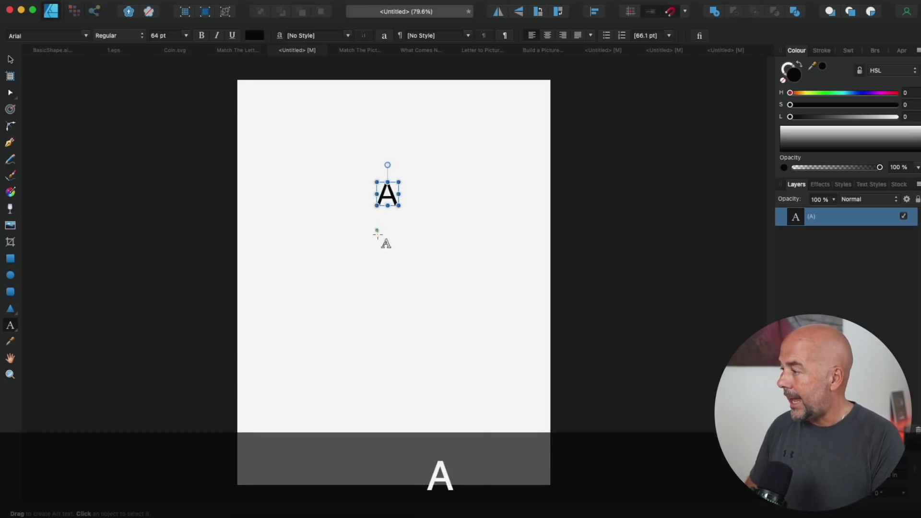
click(10, 61)
drag(398, 205, 419, 250)
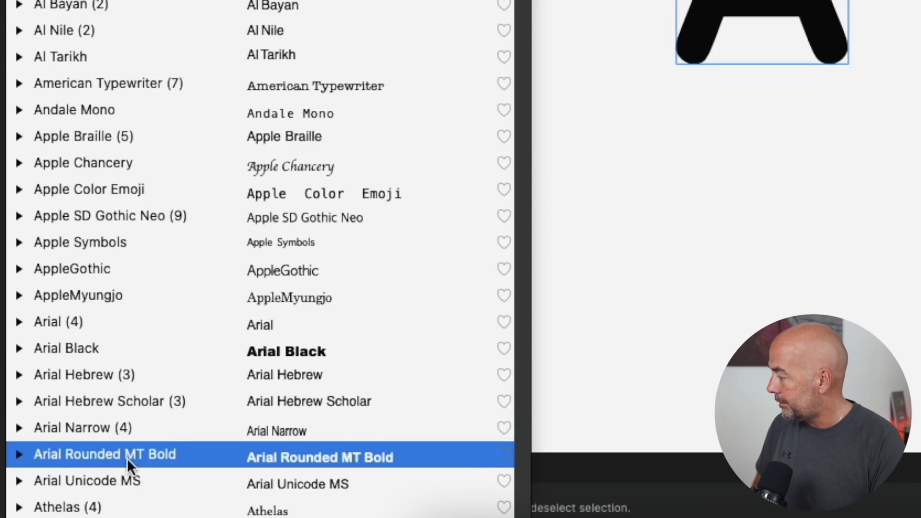
click(128, 457)
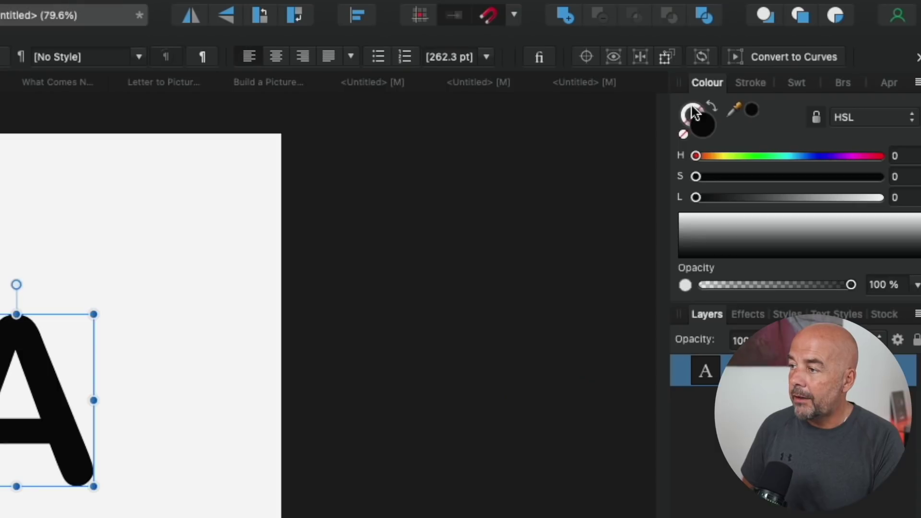
- Give the letter A a white fill by raising the fill lightness to 100
click(789, 69)
click(795, 79)
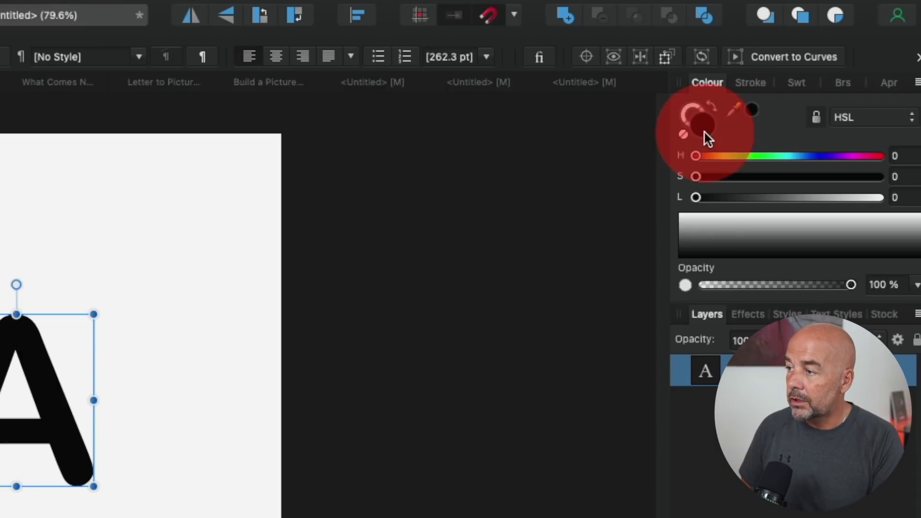
click(705, 128)
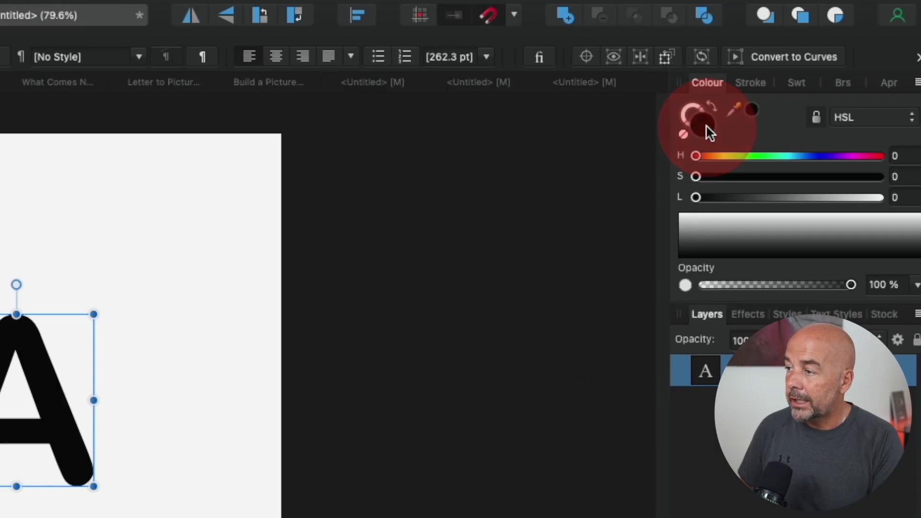
click(697, 198)
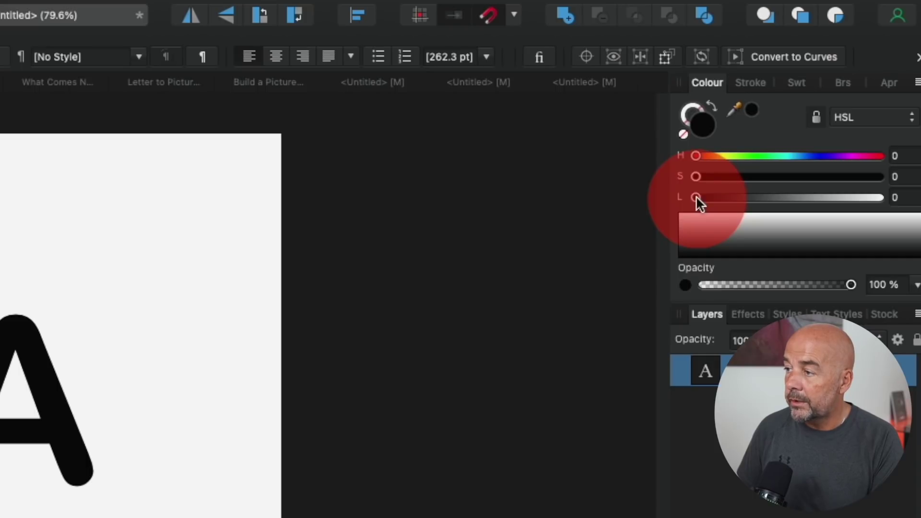
drag(697, 198, 894, 205)
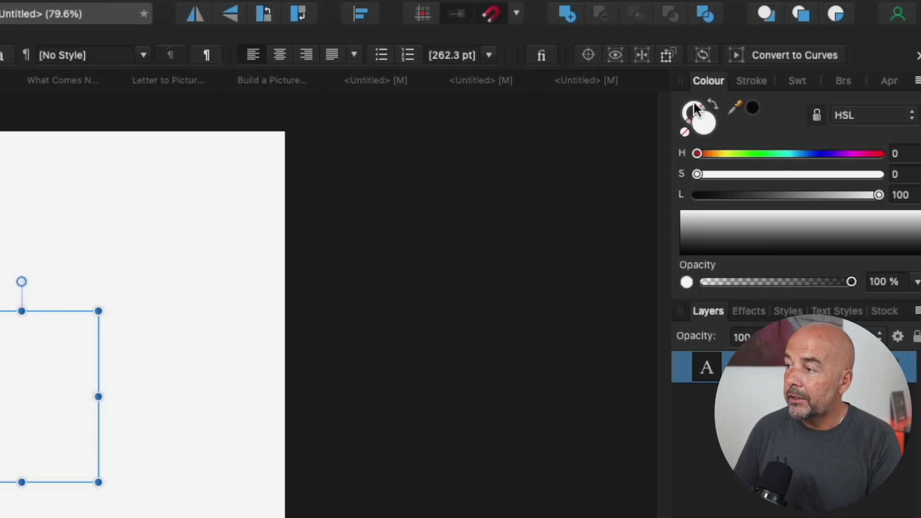
- Give the A a black outline with a 7.5 pt stroke width
click(790, 68)
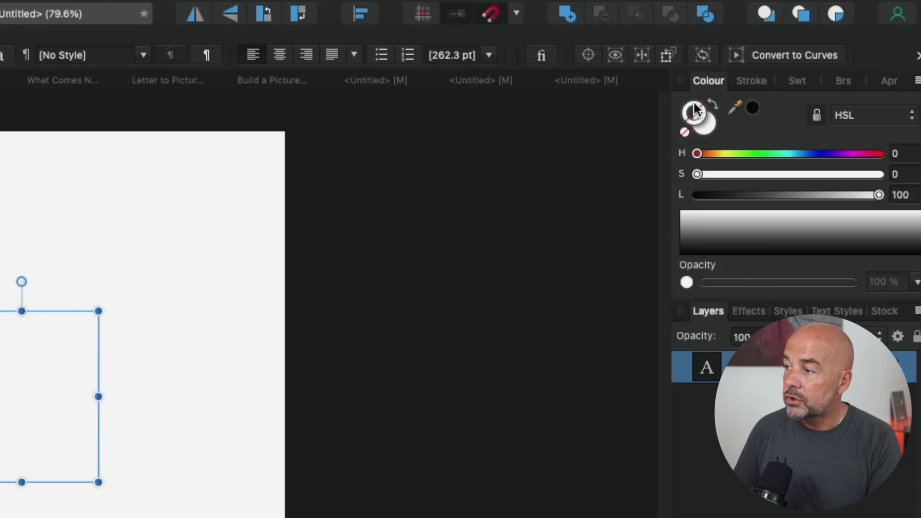
drag(880, 196, 691, 200)
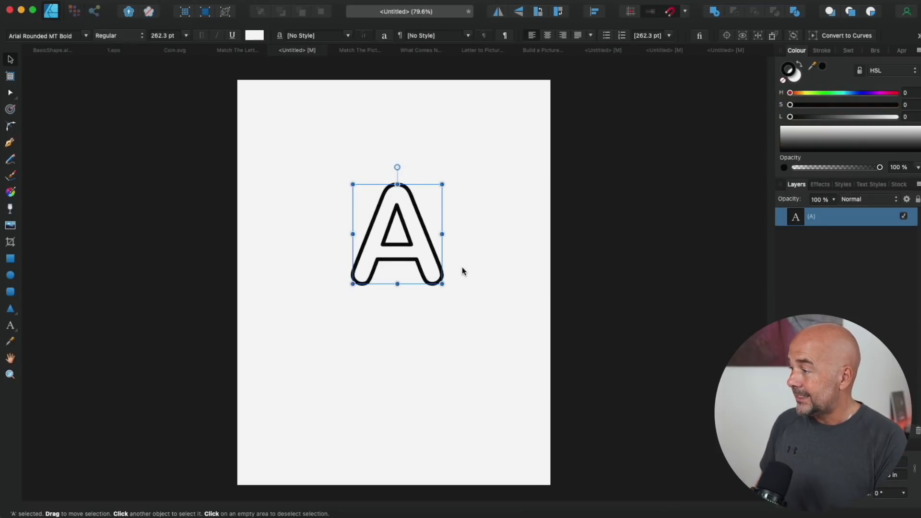
click(822, 51)
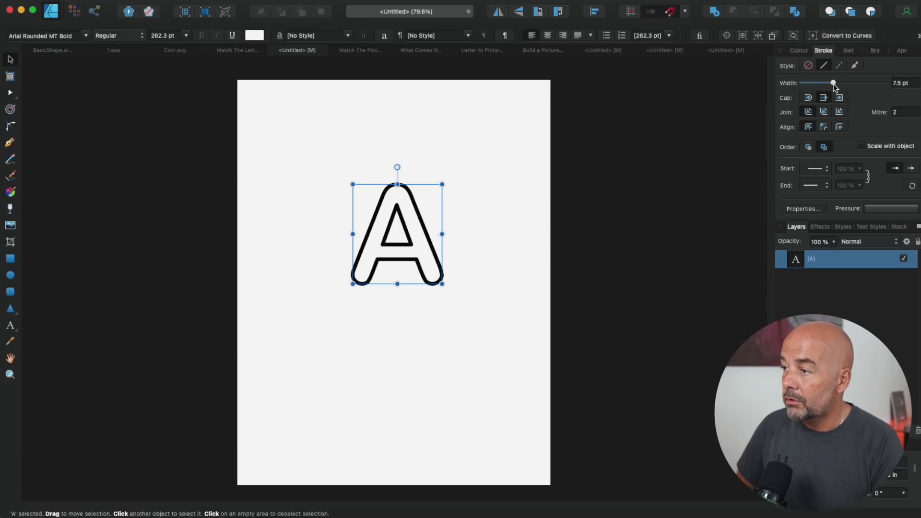
mouse_move(834, 82)
mouse_down()
mouse_move(813, 82)
mouse_move(860, 82)
mouse_move(814, 82)
mouse_move(834, 82)
mouse_up()
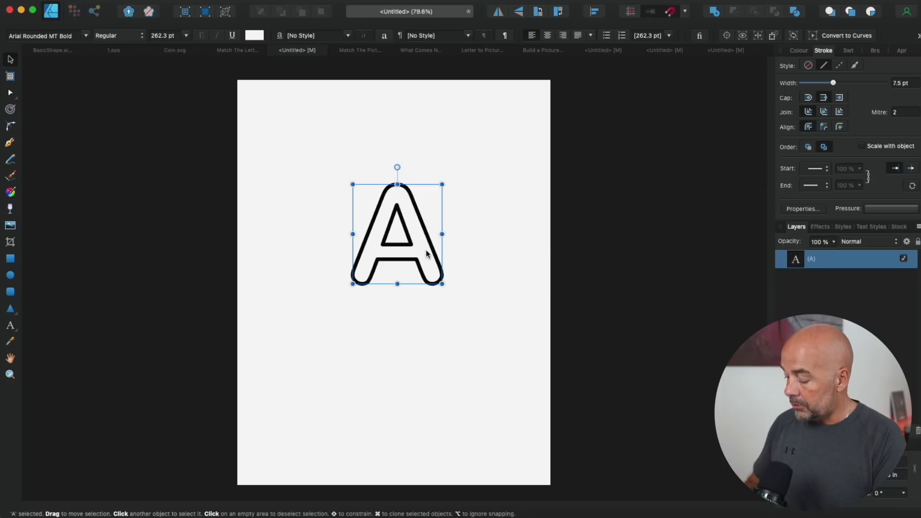
- Copy the outlined A into the Match The Letters worksheet, shrunk beside the top-left box
key(super+c)
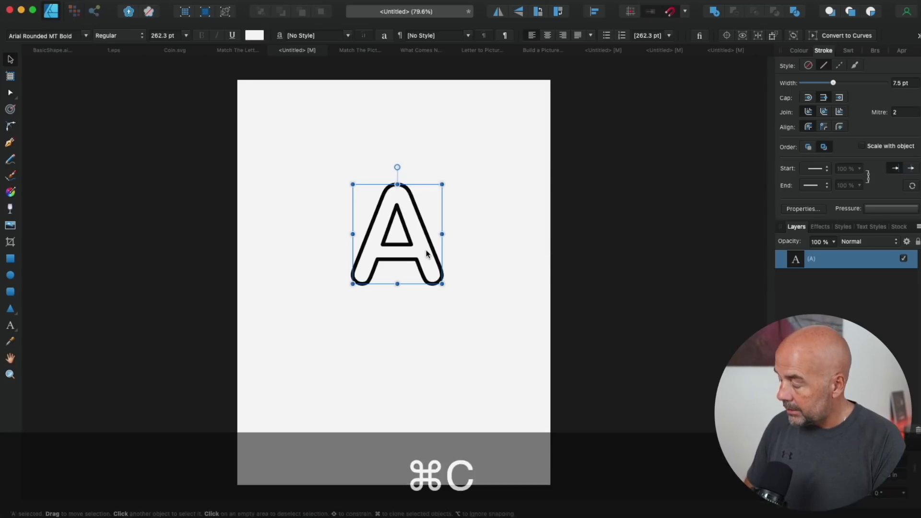
click(231, 50)
key(super+v)
drag(442, 284, 319, 171)
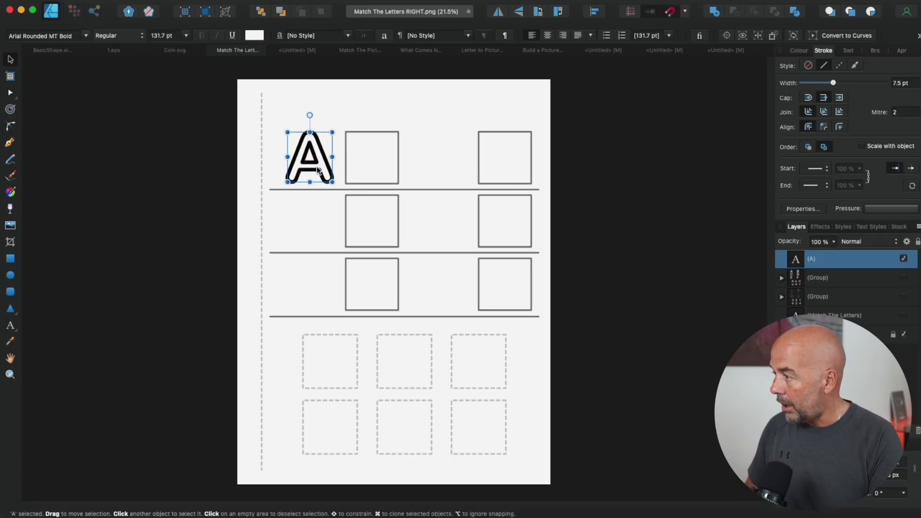
- Duplicate the A as a B beside the top-right box, then show the numbers group instead of letters
drag(317, 166, 453, 165)
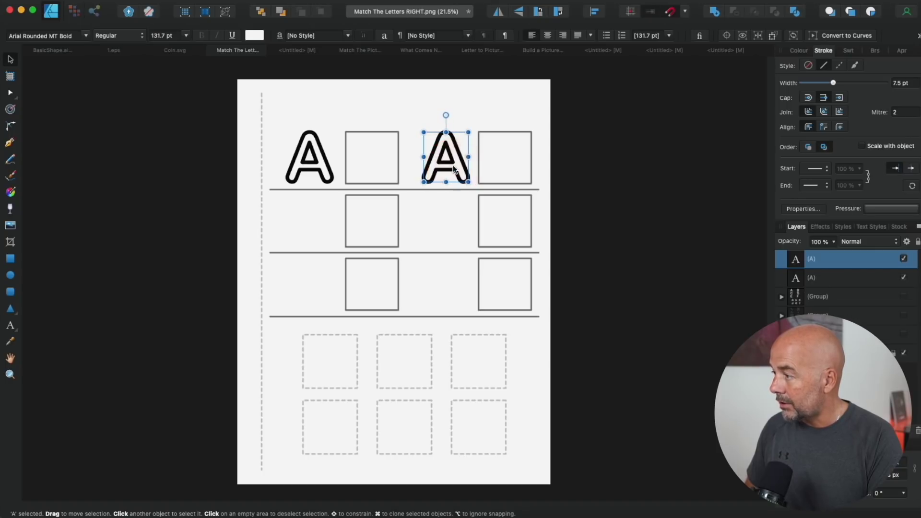
double_click(451, 165)
text(B)
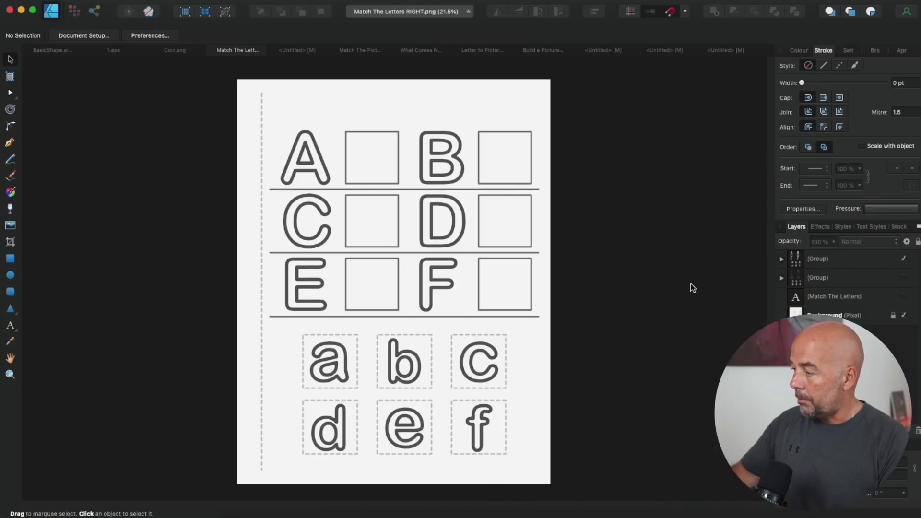
click(904, 260)
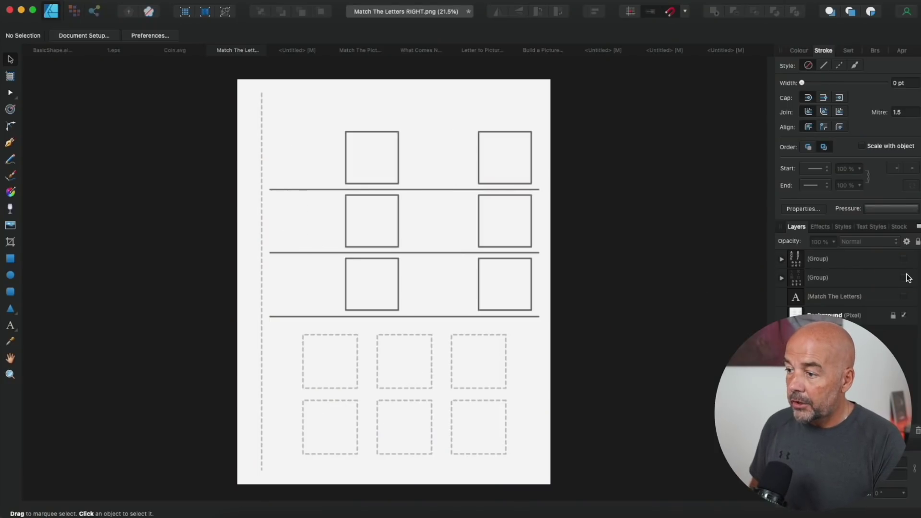
click(905, 278)
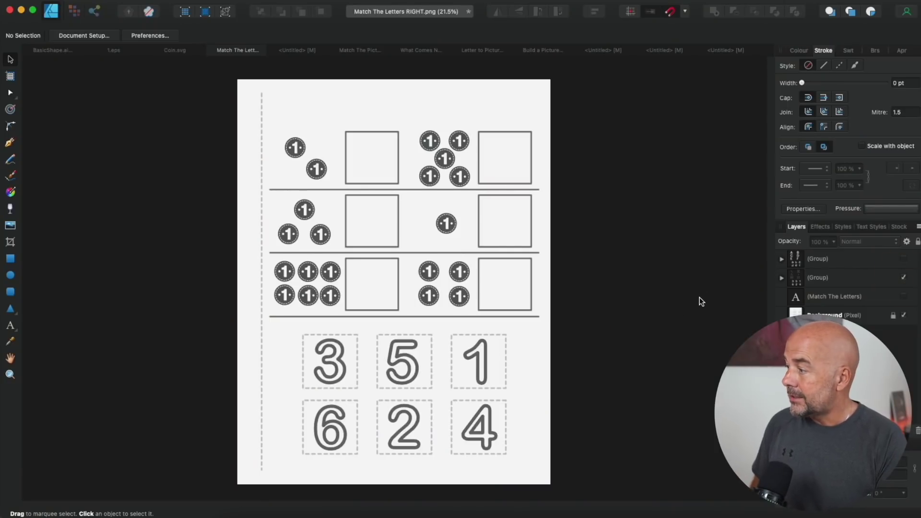
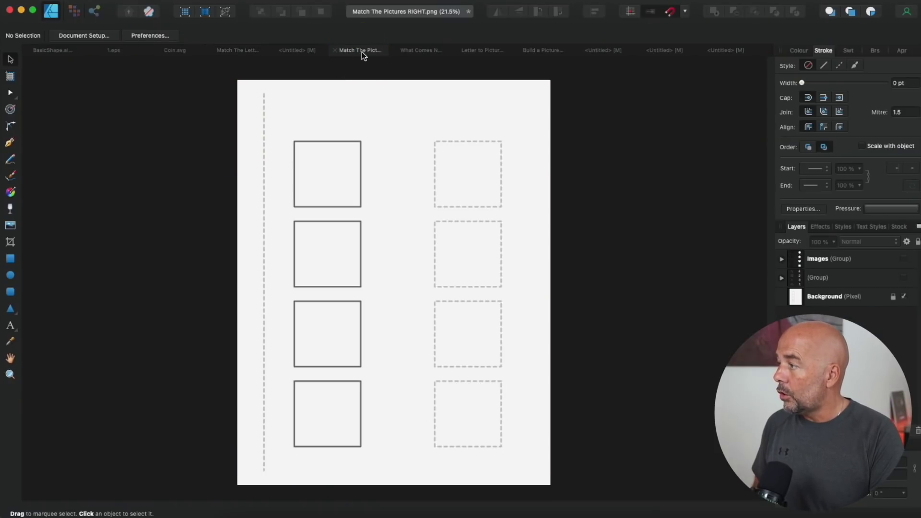
- Show the hidden Images group and select the black square inside it
click(904, 260)
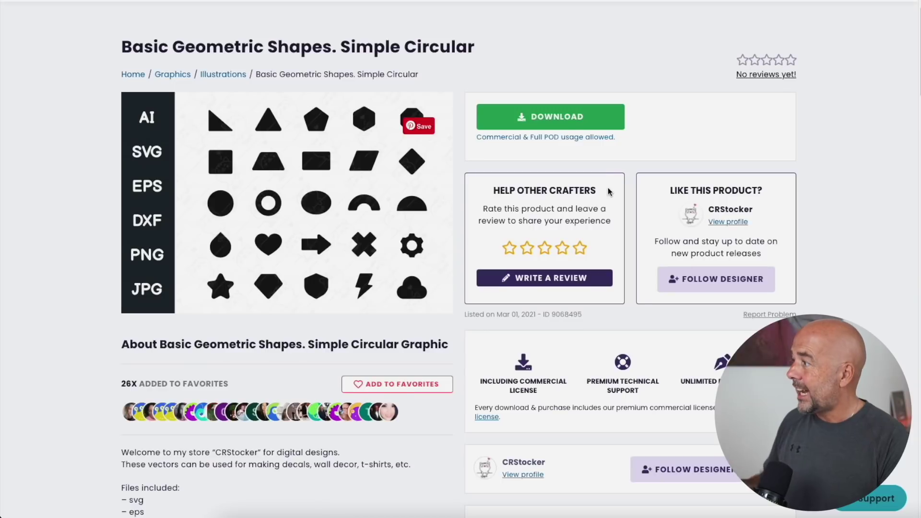
scroll(609, 192, up, 3)
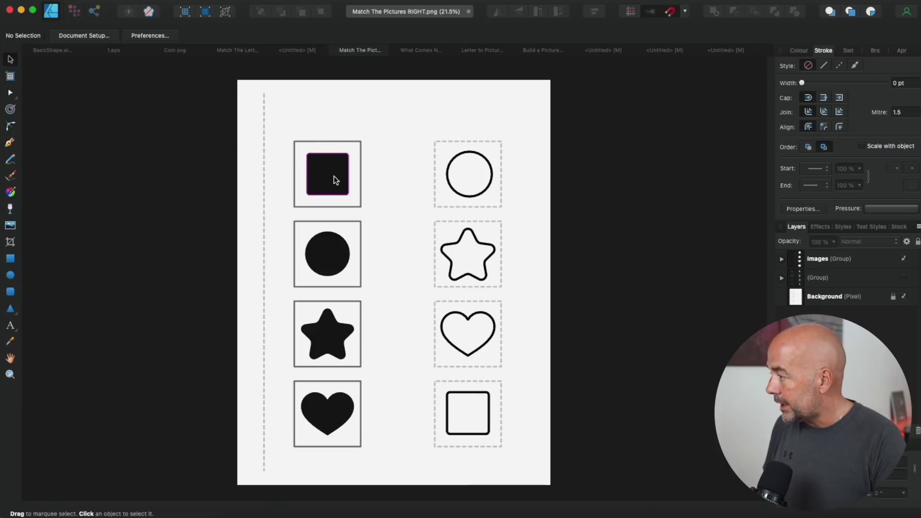
click(335, 180)
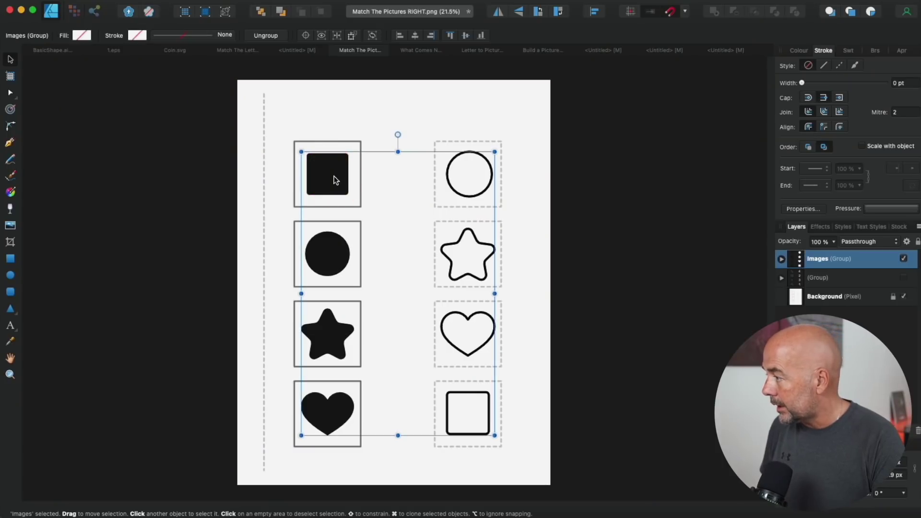
double_click(335, 180)
- Give the square a white fill and a black 0.9 pt outline
click(798, 50)
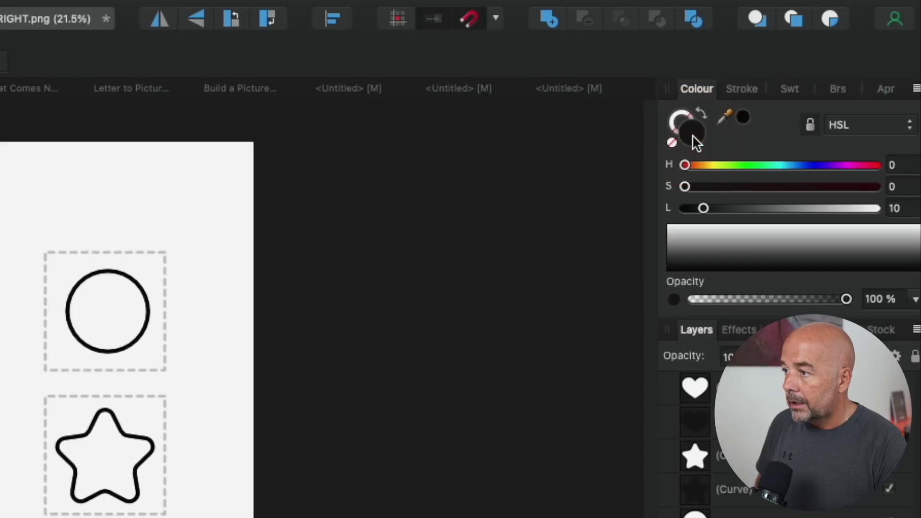
drag(705, 207, 889, 217)
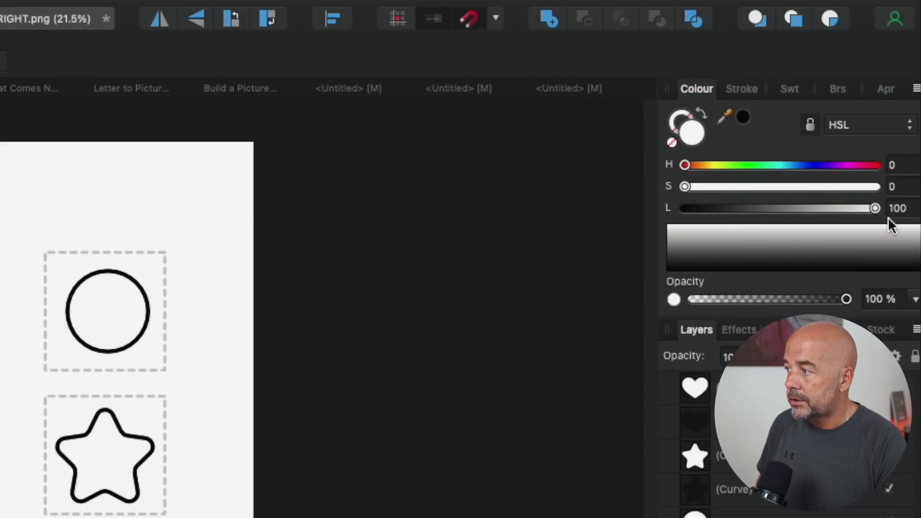
click(685, 115)
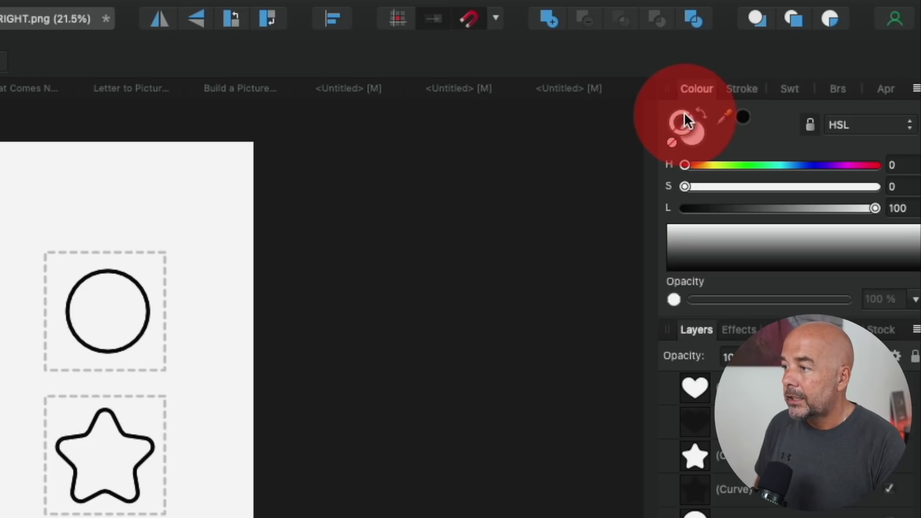
drag(874, 207, 680, 211)
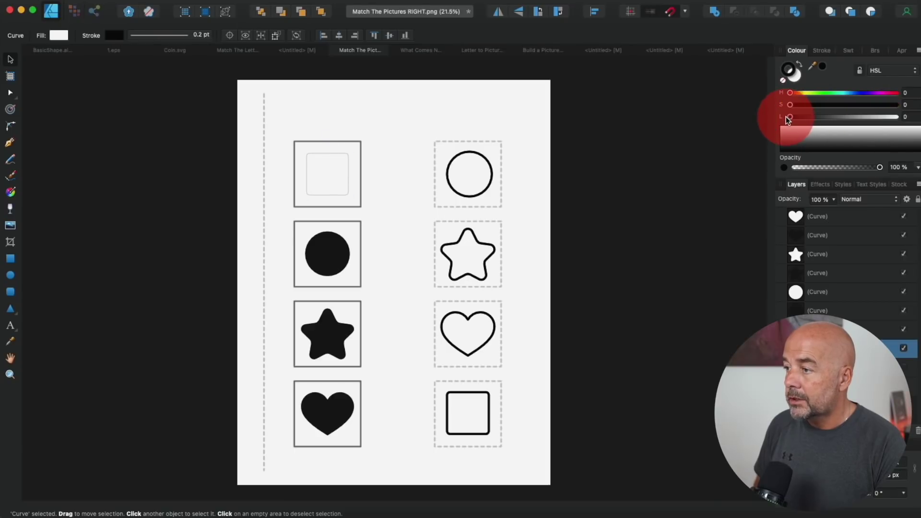
click(824, 50)
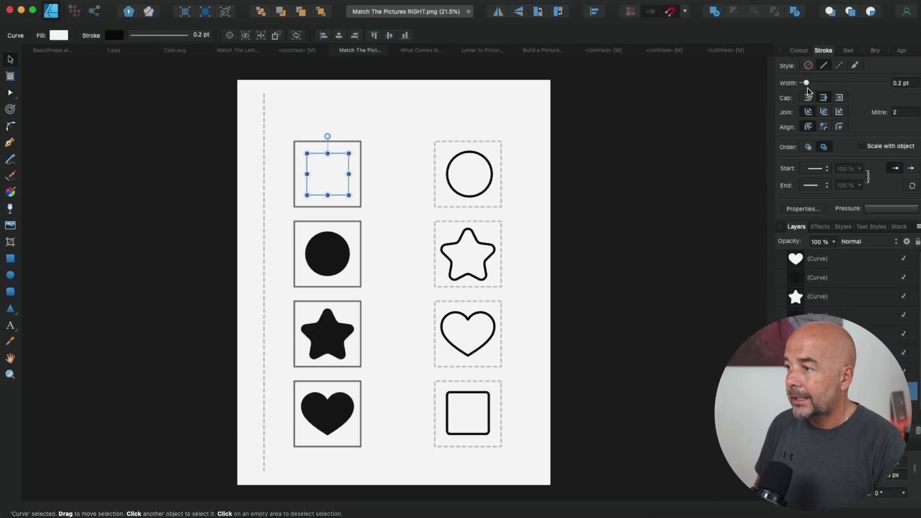
drag(807, 86, 831, 89)
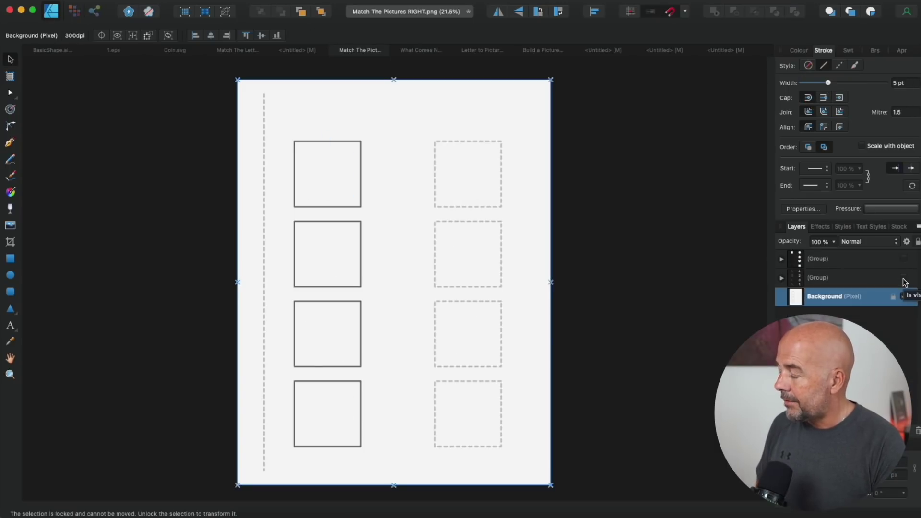
- Show the dice and number pictures group, then switch to the What Comes Next worksheet
click(904, 279)
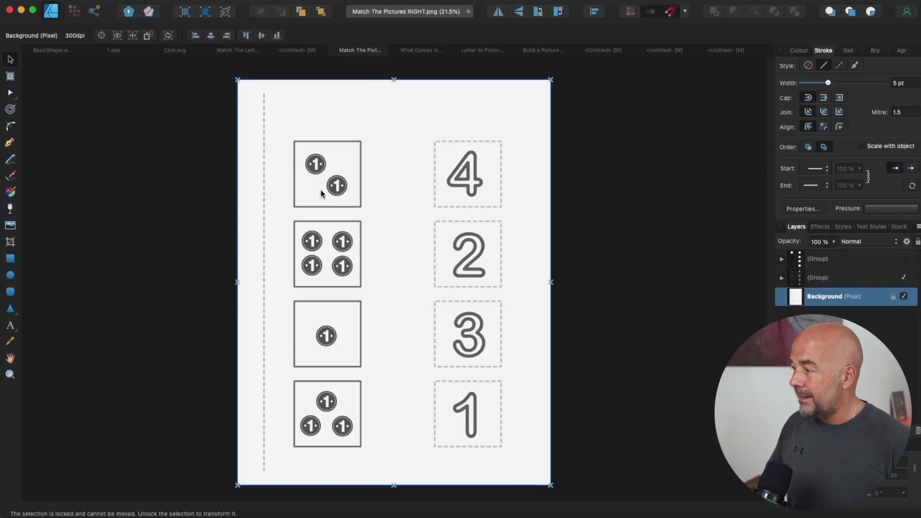
key(ctrl+Tab)
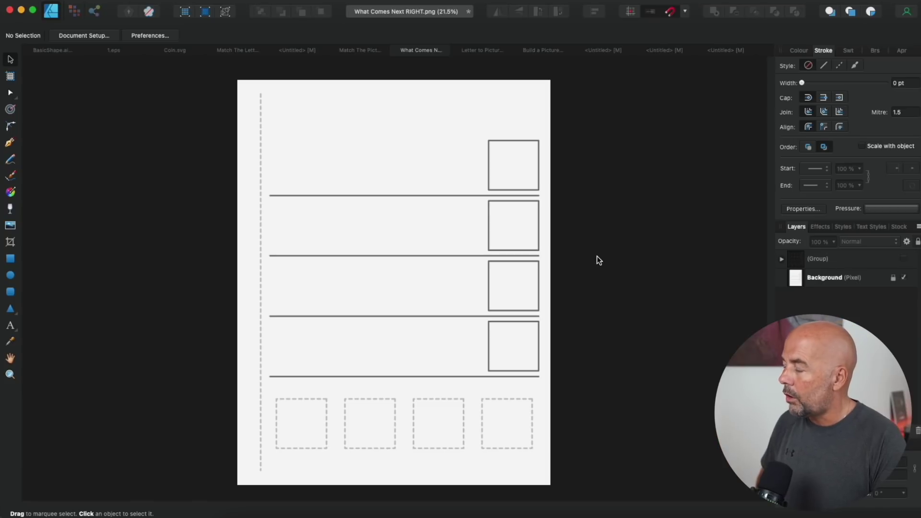
- Make the Group layer visible on What Comes Next and on Letter to Picture
click(906, 260)
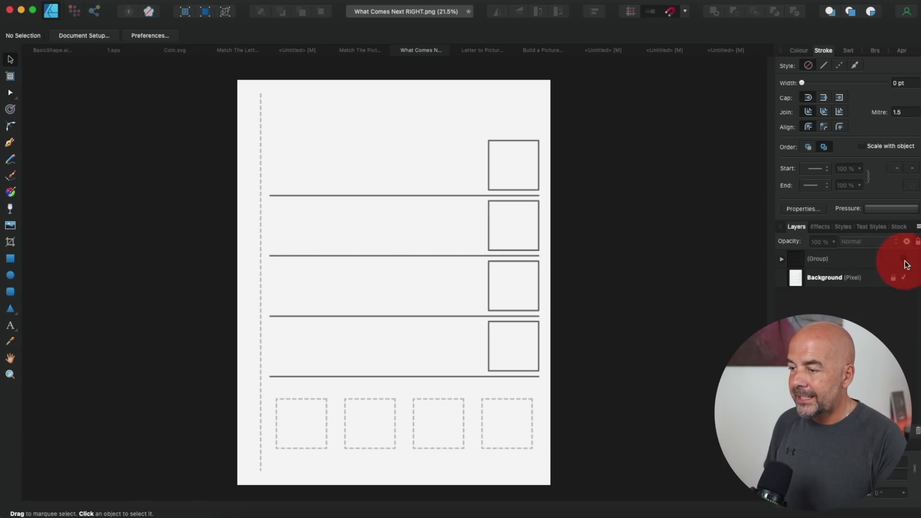
click(491, 52)
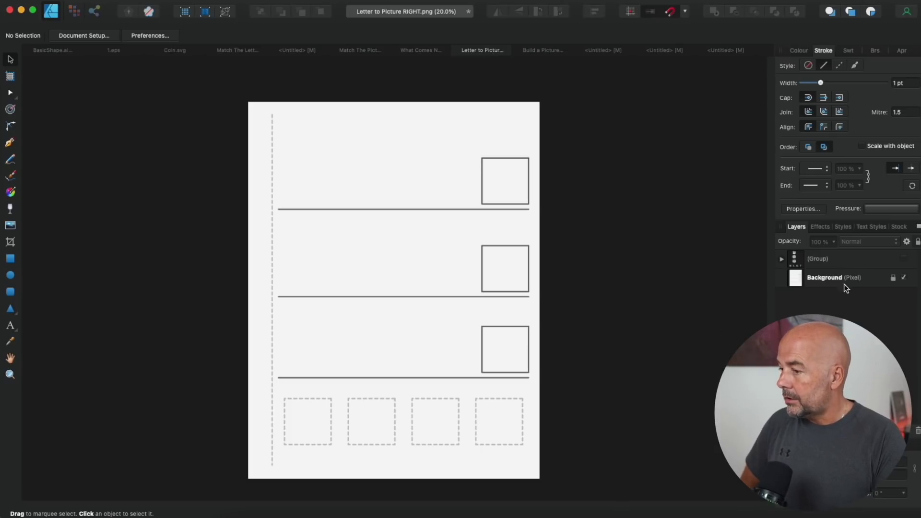
click(903, 259)
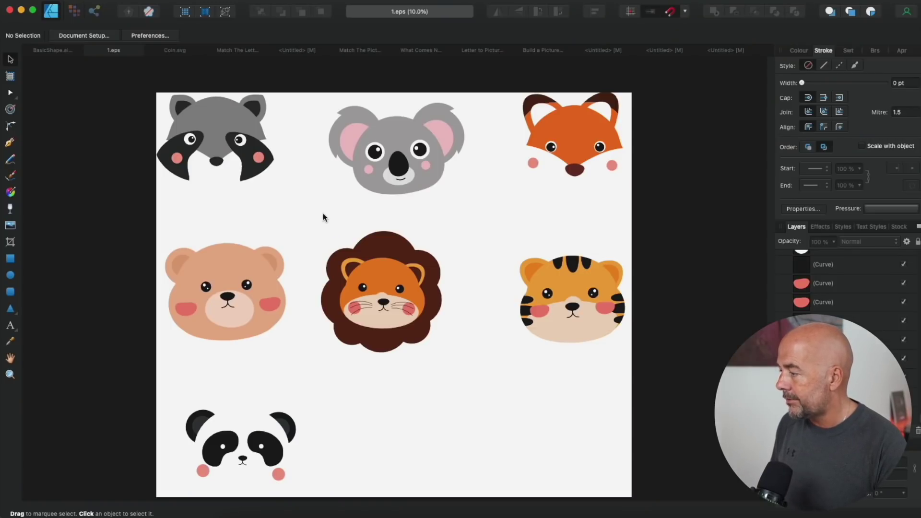
- Copy the 1.eps bear face into the Untitled document, shrinking it onto the page
drag(162, 230, 302, 374)
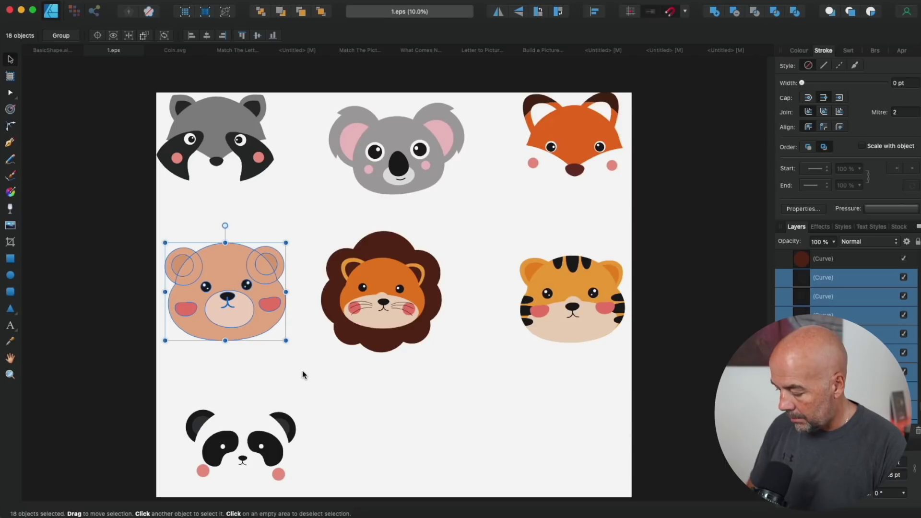
key(super+c)
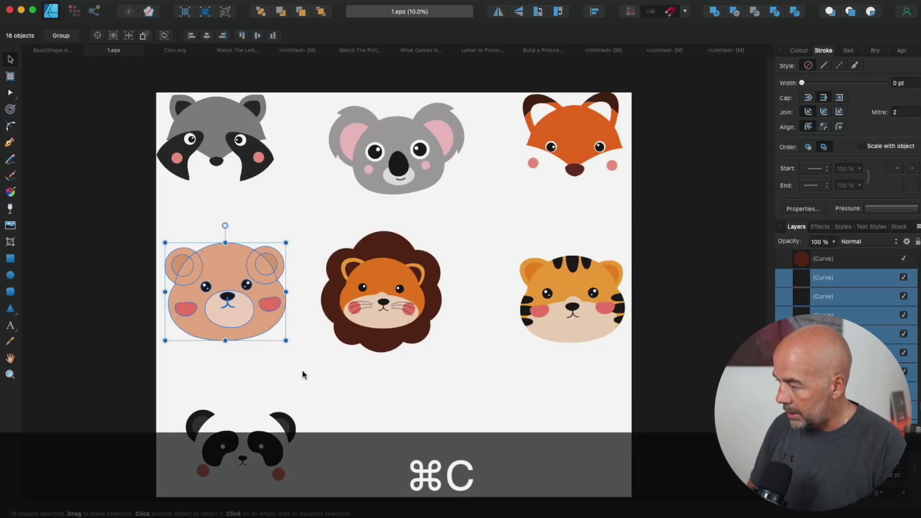
click(298, 51)
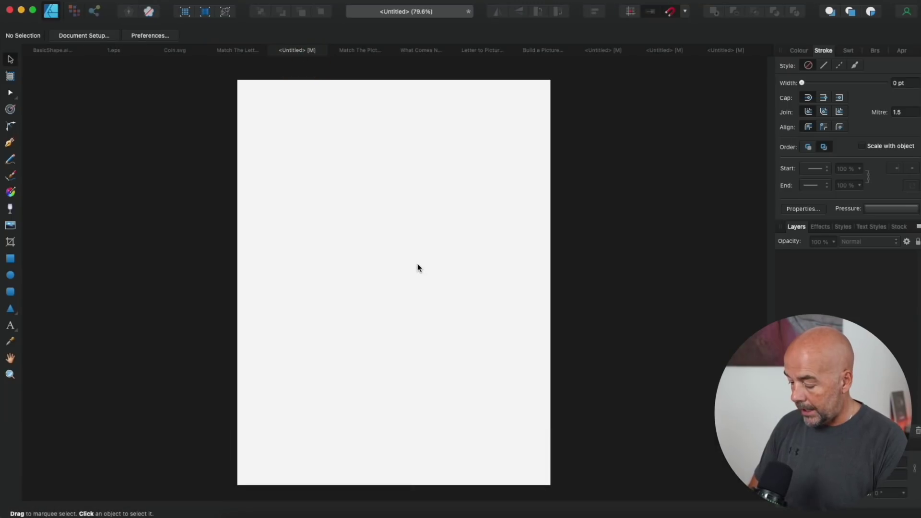
key(super+v)
key(super+minus)
key(super+minus)
key(super+minus)
key(super+minus)
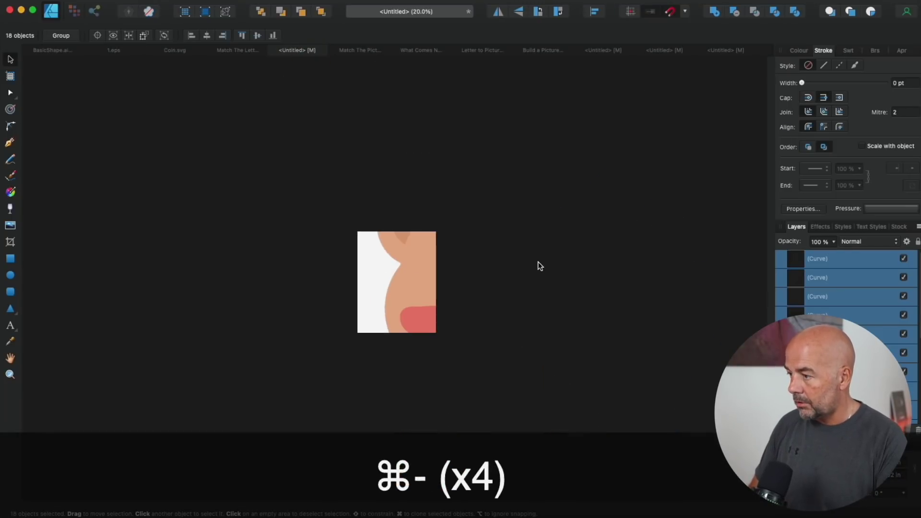
drag(650, 393, 419, 257)
drag(419, 194, 407, 274)
drag(429, 304, 439, 309)
key(super+equal)
key(super+equal)
key(super+equal)
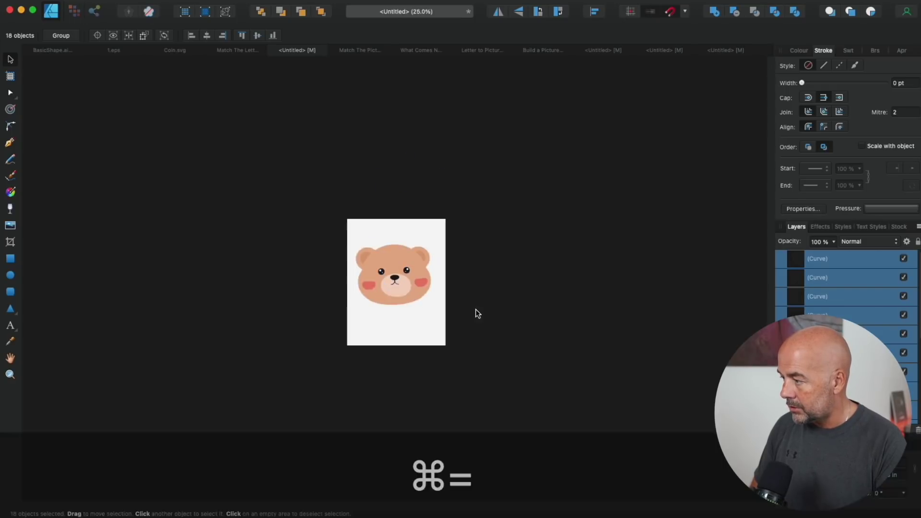
key(super+equal)
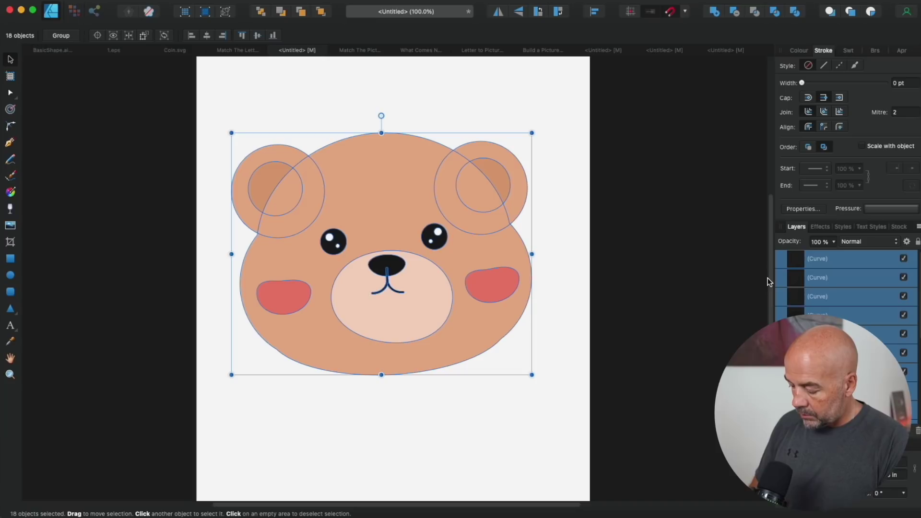
- Group the bear and add a Black and White adjustment with darkened yellow tones
key(super+g)
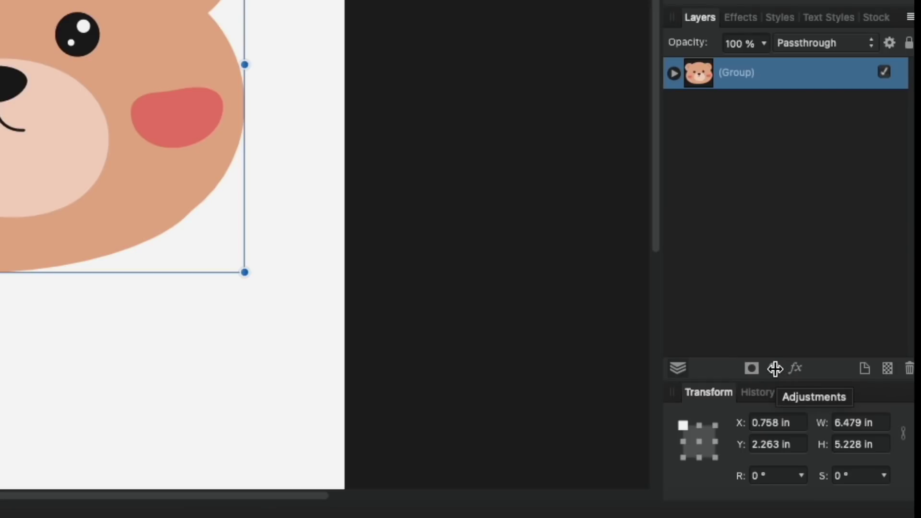
click(776, 368)
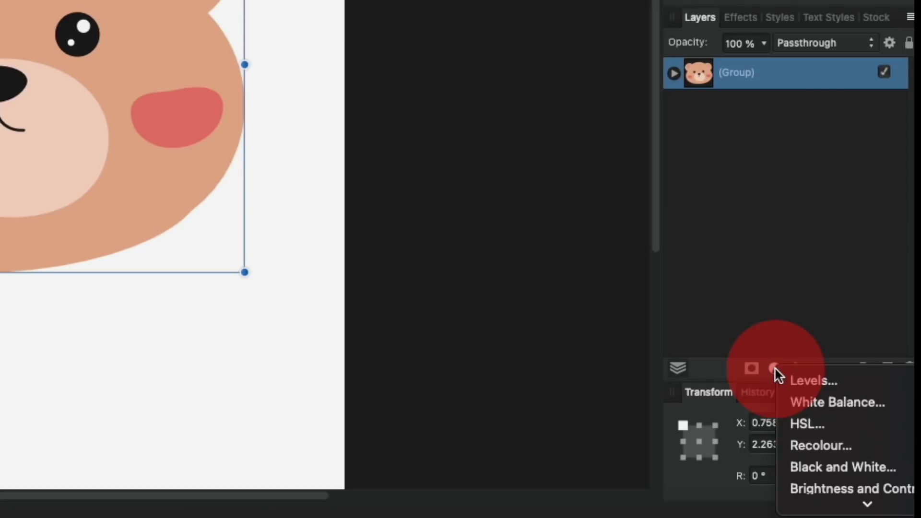
click(781, 372)
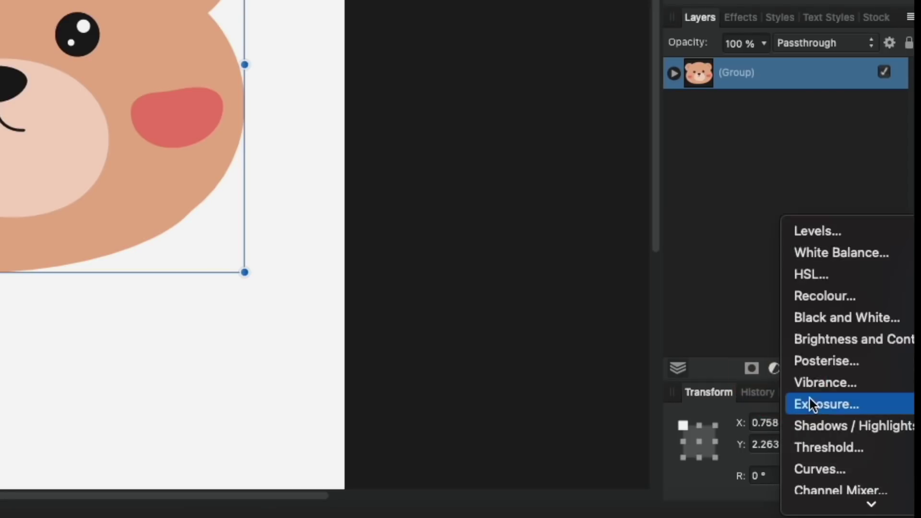
click(828, 168)
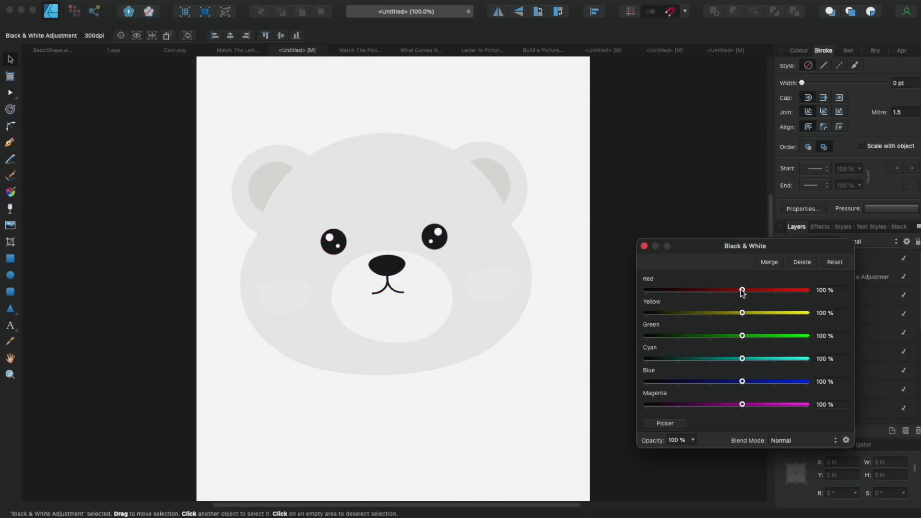
drag(743, 313, 694, 313)
mouse_move(743, 290)
mouse_down()
mouse_move(757, 292)
mouse_move(738, 293)
mouse_up()
- Paste the grayscale bear into Letter to Picture, scaled into a third-row box
drag(217, 113, 556, 417)
key(super+c)
click(550, 51)
key(super+v)
drag(495, 357, 386, 268)
drag(331, 223, 477, 331)
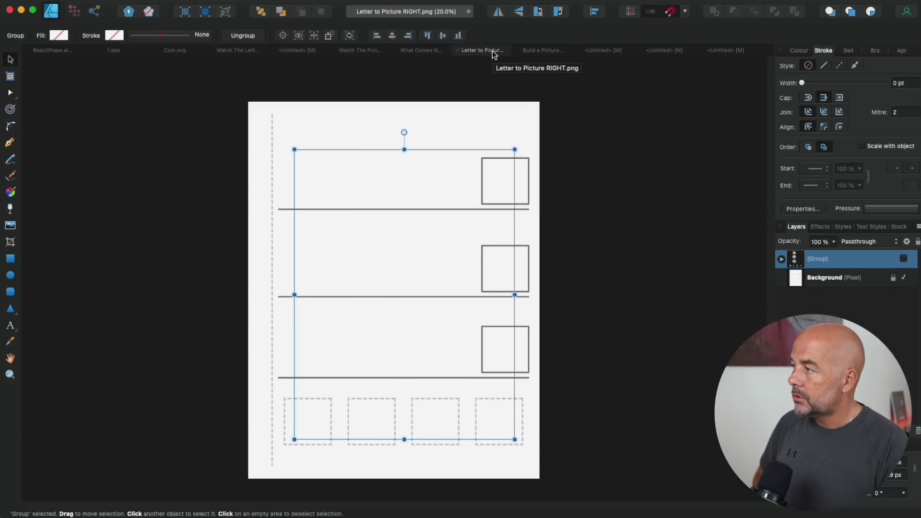
- Switch to the Build a Picture worksheet and show its beach picture and shape pieces
click(548, 53)
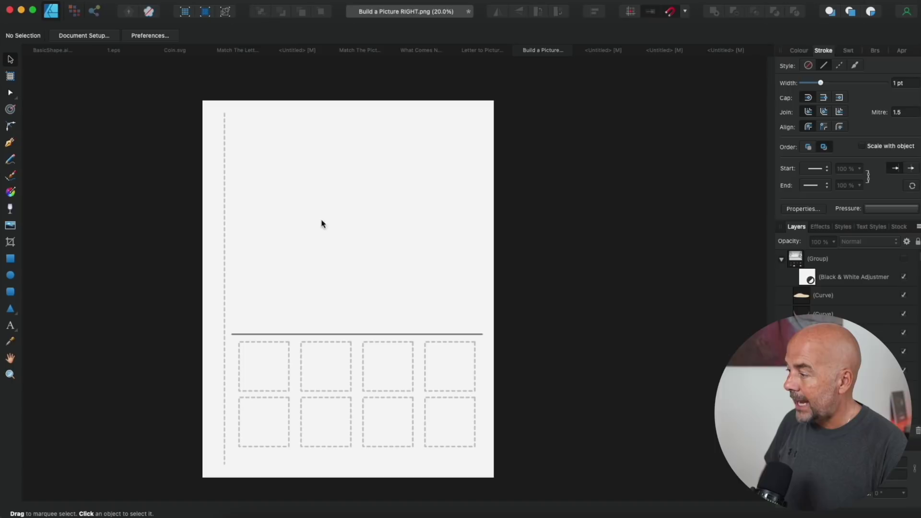
click(906, 260)
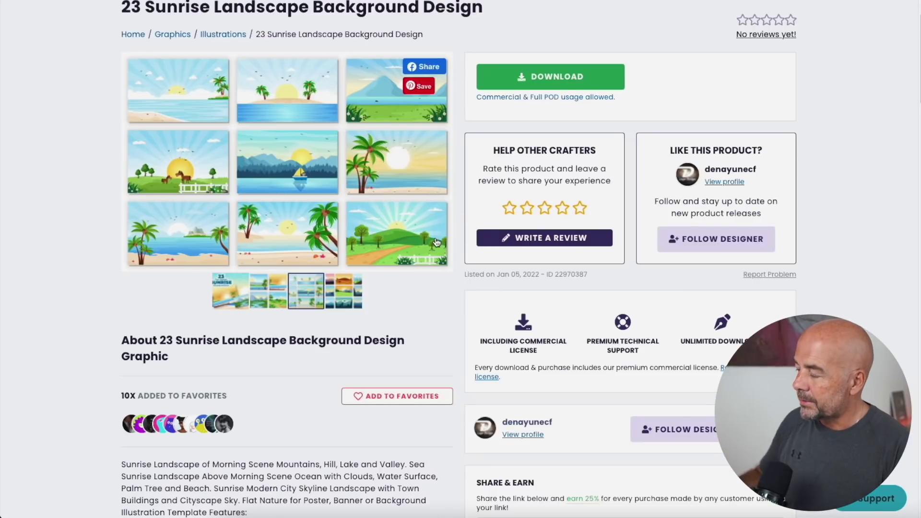
scroll(436, 241, up, 3)
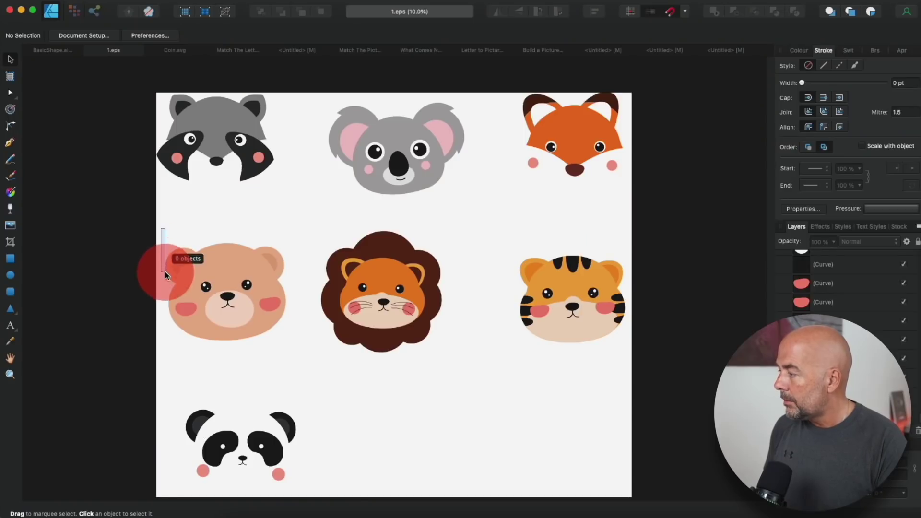
- Replace the Untitled document's contents with a copied 1.eps bear face, scaled down
drag(165, 272, 295, 358)
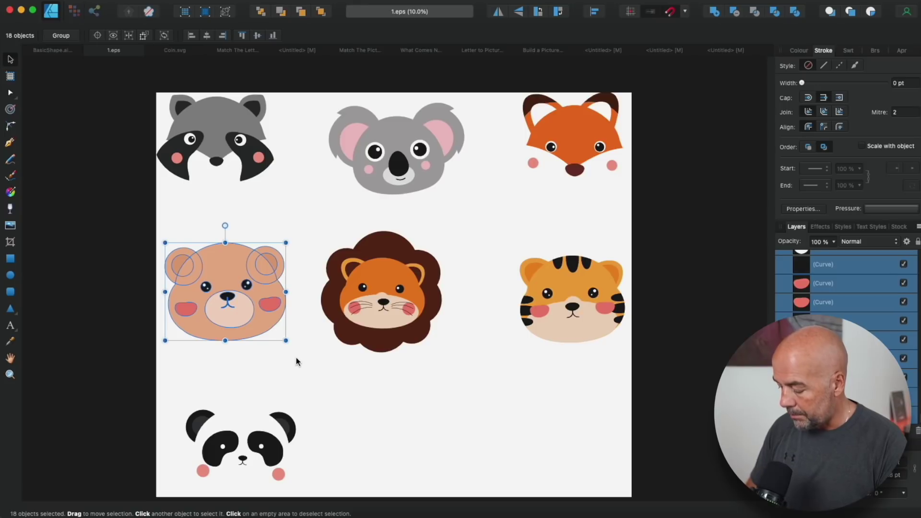
key(super+c)
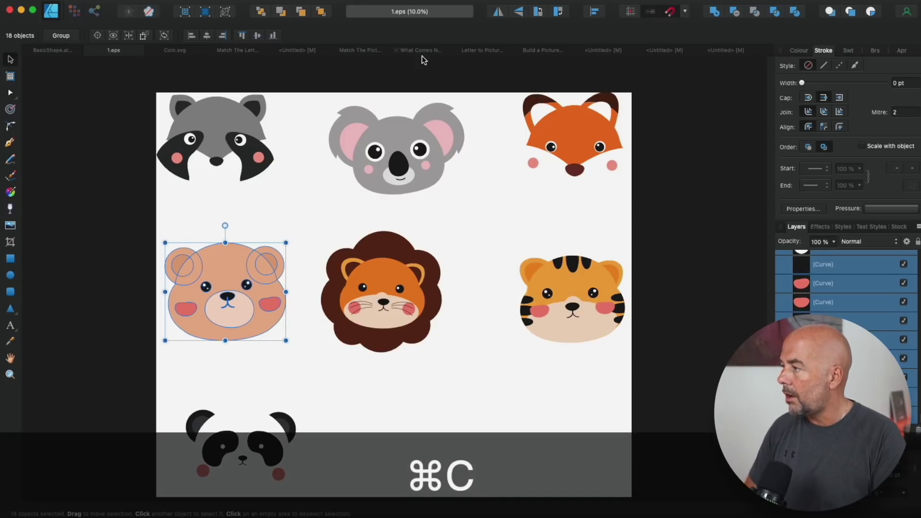
click(297, 50)
key(BackSpace)
key(super+v)
key(super+minus)
key(super+minus)
key(super+minus)
key(super+minus)
key(super+z)
drag(650, 391, 402, 226)
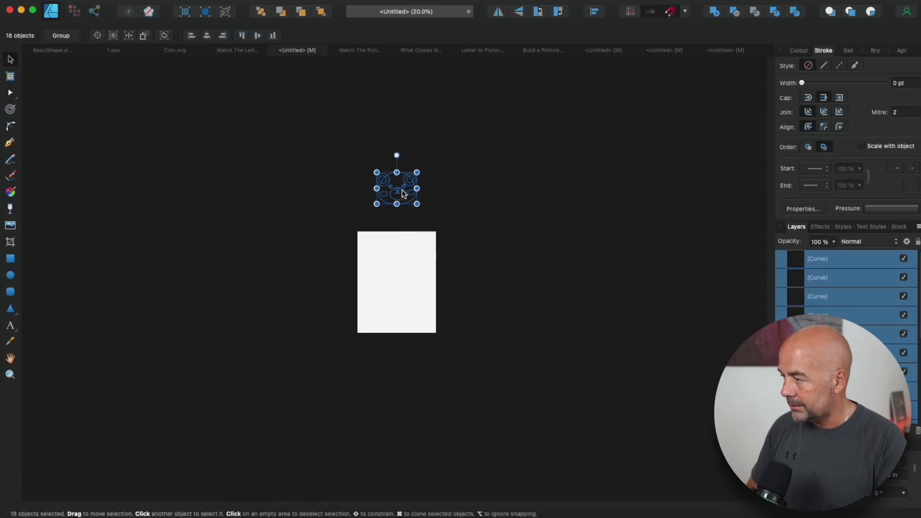
- Clone the bear's left and right cheeks to the lower left of the page
click(438, 180)
key(super+equal)
key(super+equal)
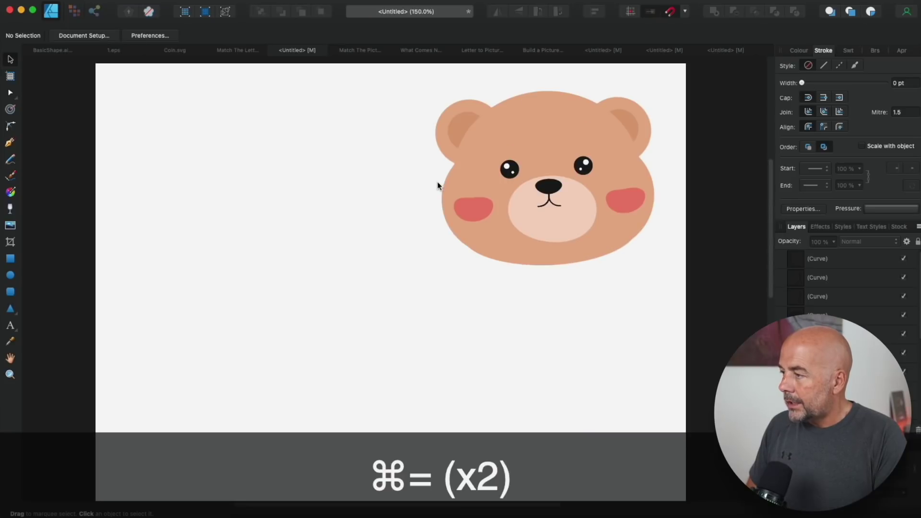
key(super+equal)
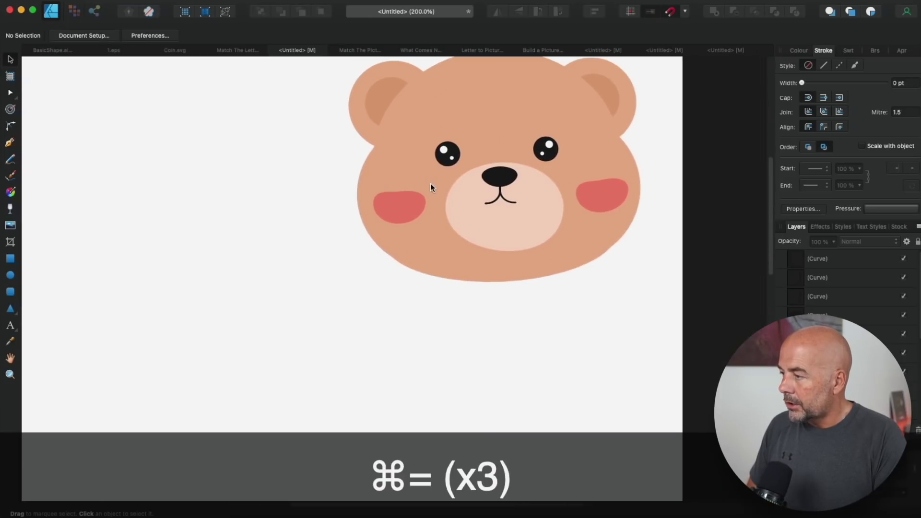
scroll(430, 184, up, 2)
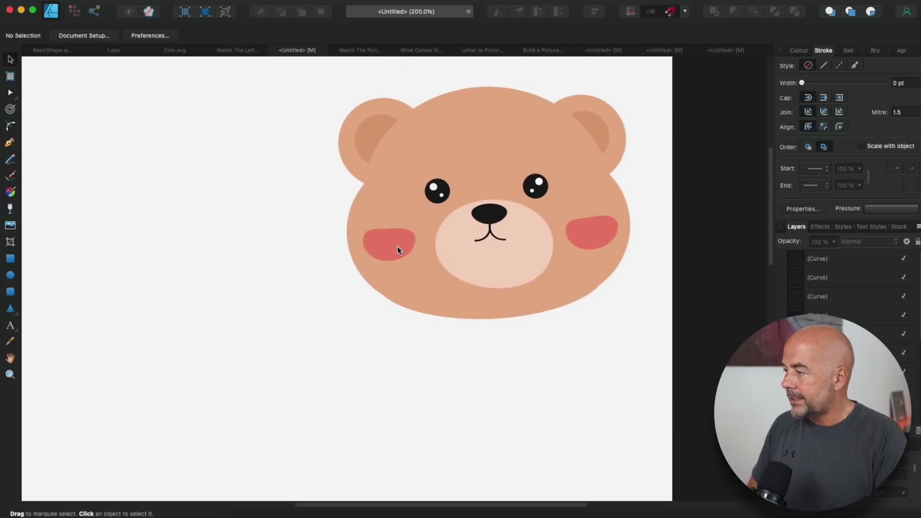
click(398, 246)
click(479, 261)
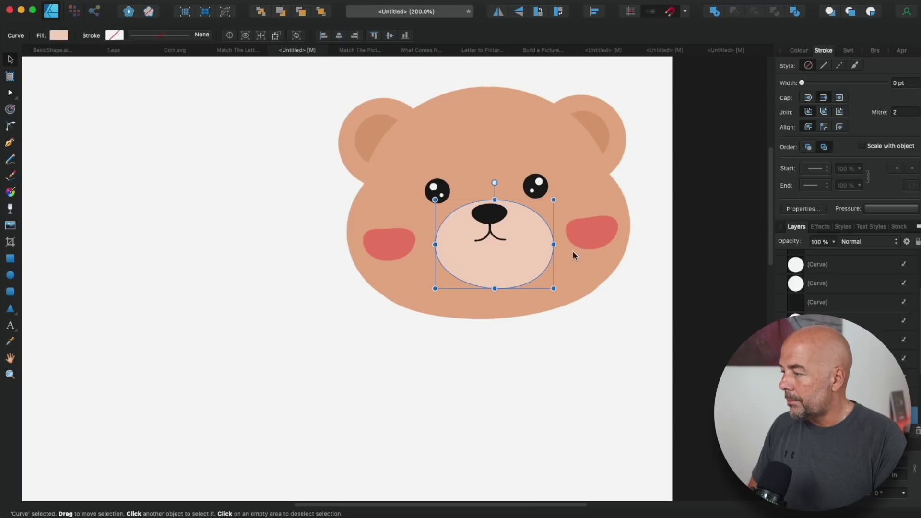
click(588, 238)
click(540, 191)
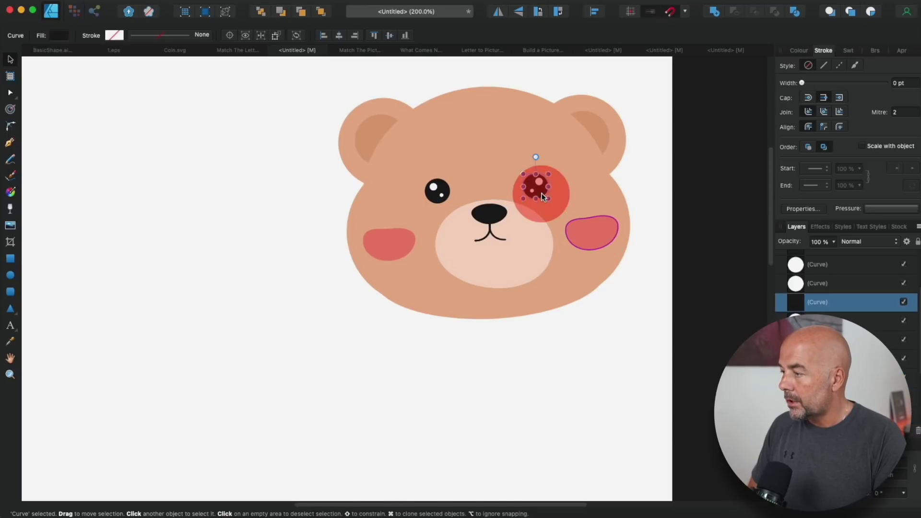
click(442, 195)
scroll(485, 284, down, 3)
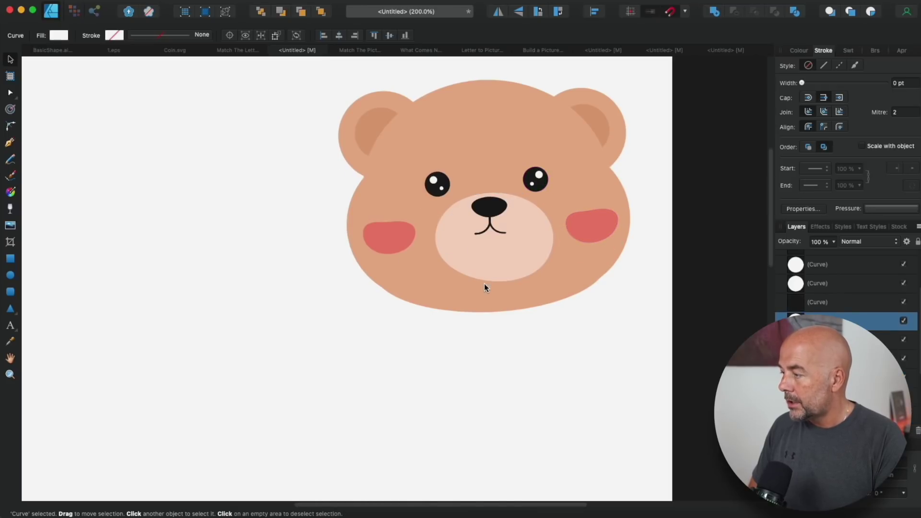
click(390, 229)
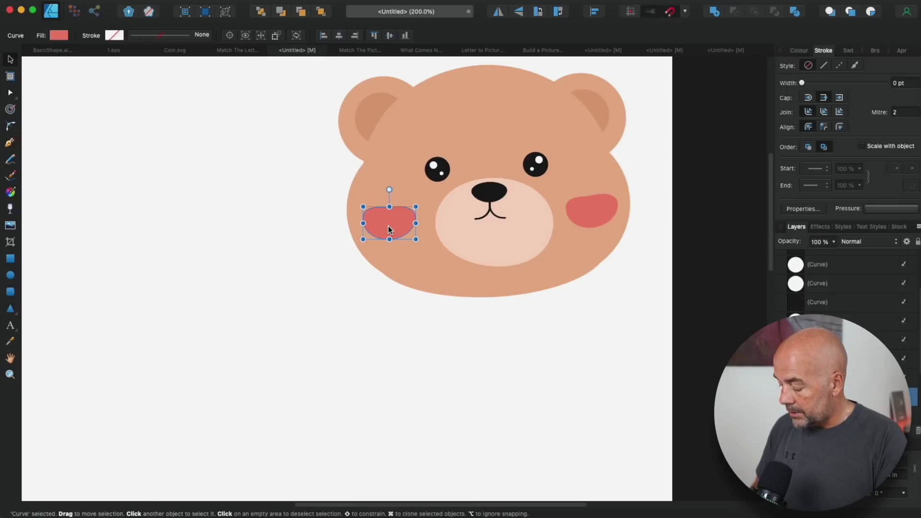
mouse_move(389, 229)
mouse_down()
mouse_move(178, 372)
mouse_move(114, 381)
mouse_up()
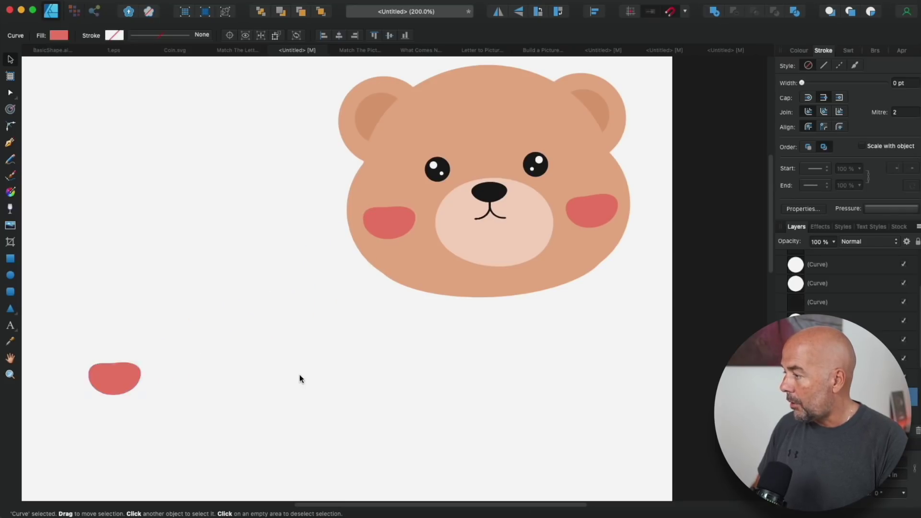
scroll(415, 310, down, 5)
mouse_move(587, 171)
mouse_down()
mouse_move(551, 197)
mouse_move(186, 333)
mouse_up()
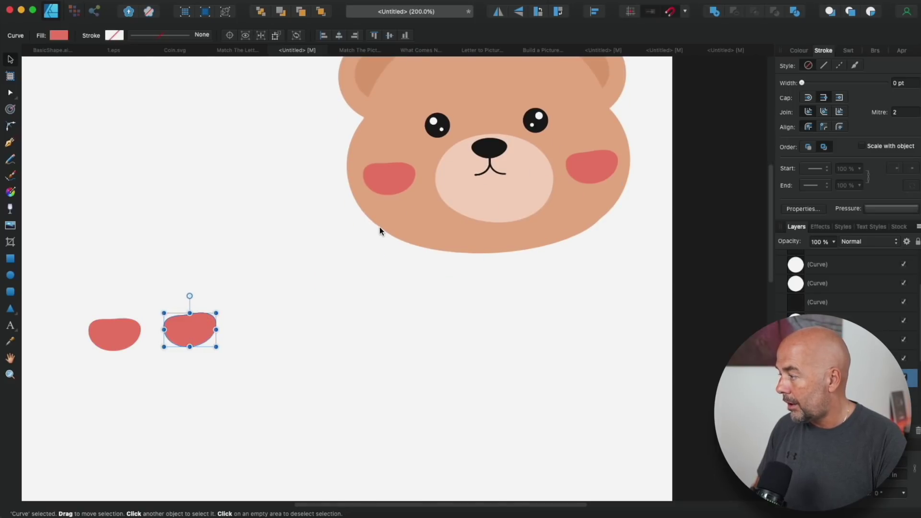
- Clone the bear's eye with both white highlights to the lower left
scroll(417, 125, up, 2)
scroll(472, 111, up, 3)
click(472, 110)
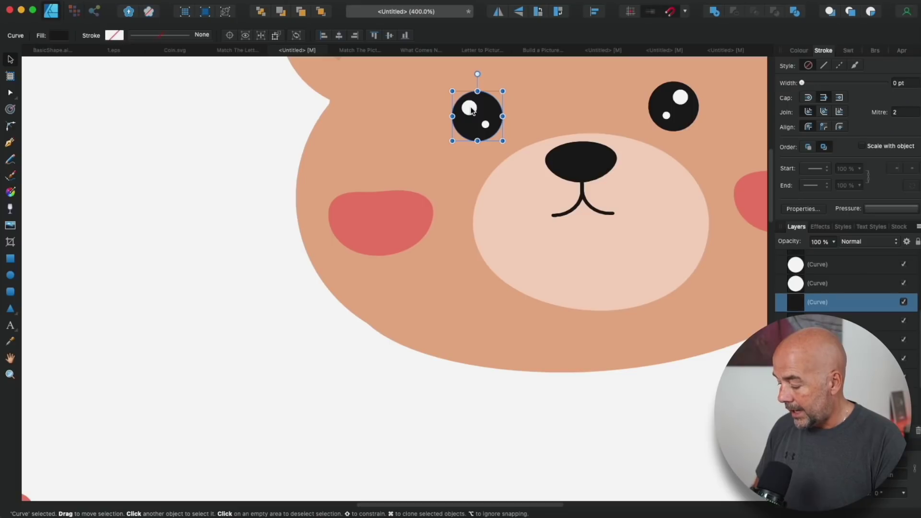
click(470, 108)
shift+click(490, 107)
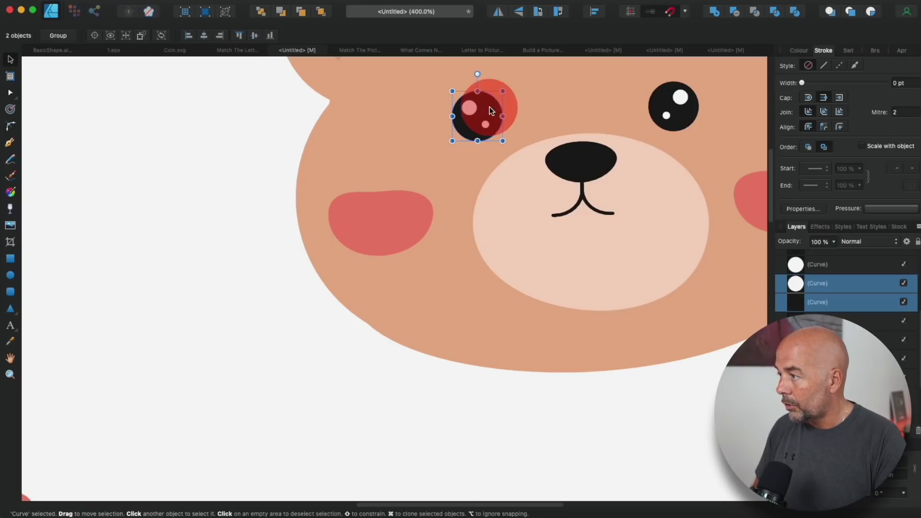
shift+click(486, 125)
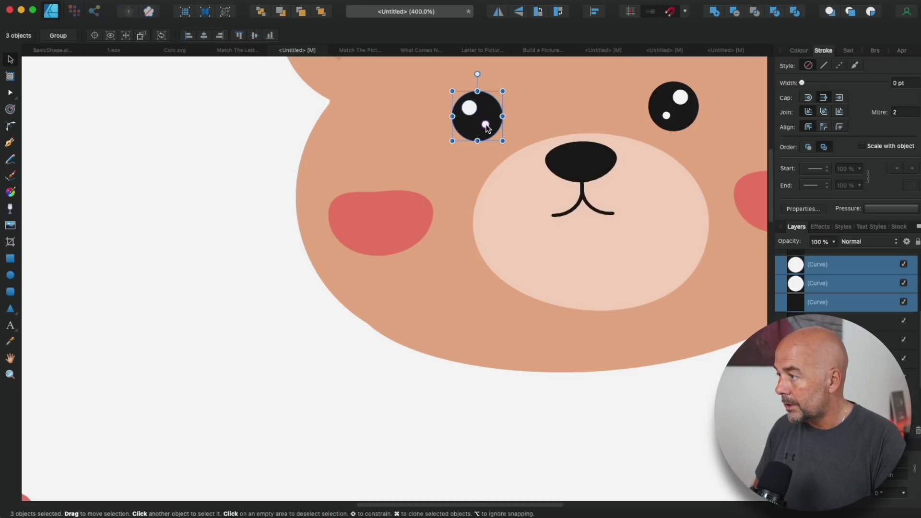
key(super+minus)
key(super+minus)
mouse_move(436, 200)
mouse_down()
mouse_move(240, 268)
mouse_move(106, 334)
mouse_up()
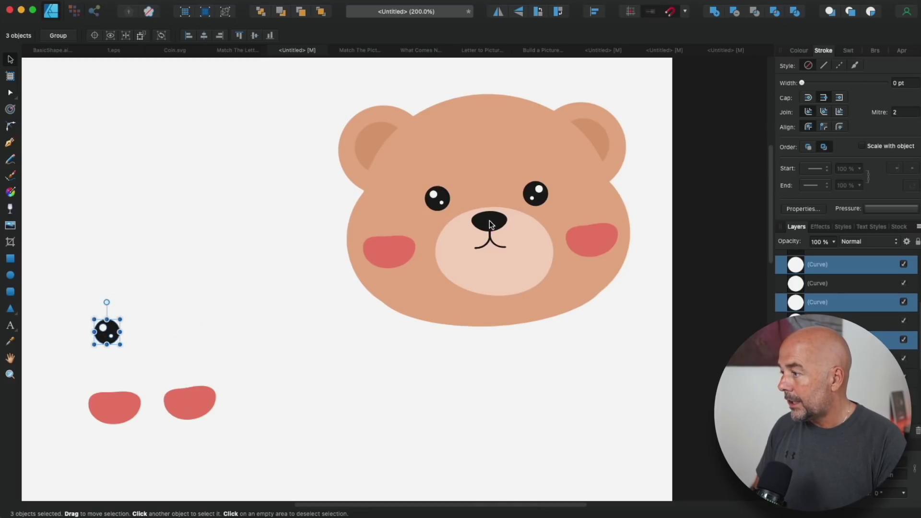
- Enlarge the loose bear pieces together, then select all the artwork on the page
click(490, 235)
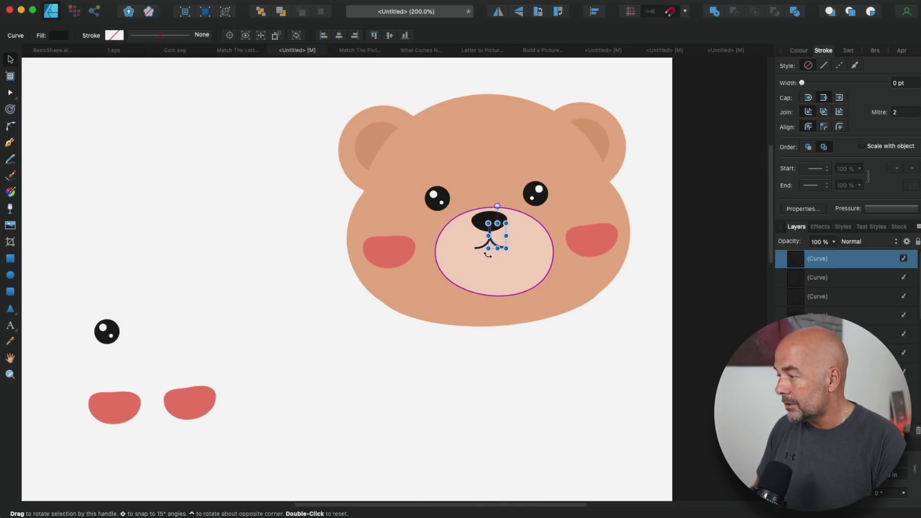
key(super+equal)
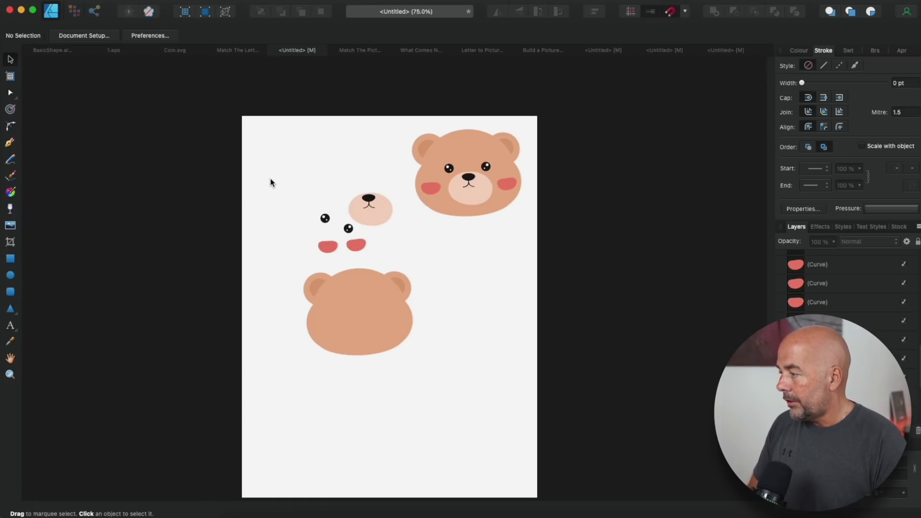
drag(278, 177, 415, 375)
drag(386, 328, 363, 359)
scroll(382, 335, down, 2)
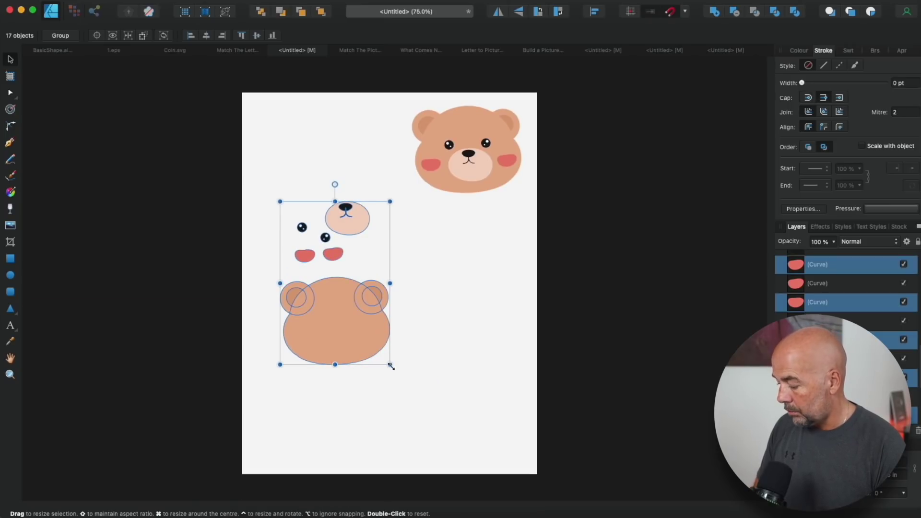
drag(391, 366, 459, 466)
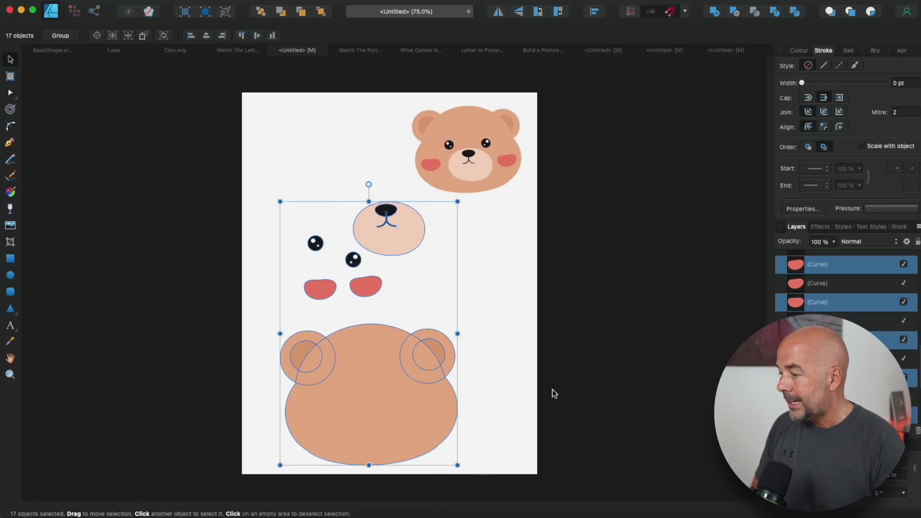
click(579, 370)
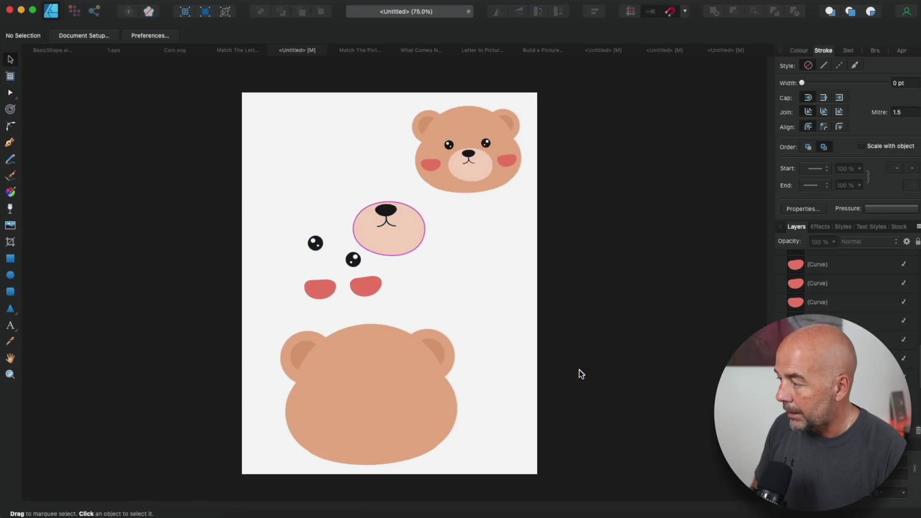
click(240, 86)
drag(240, 87, 586, 476)
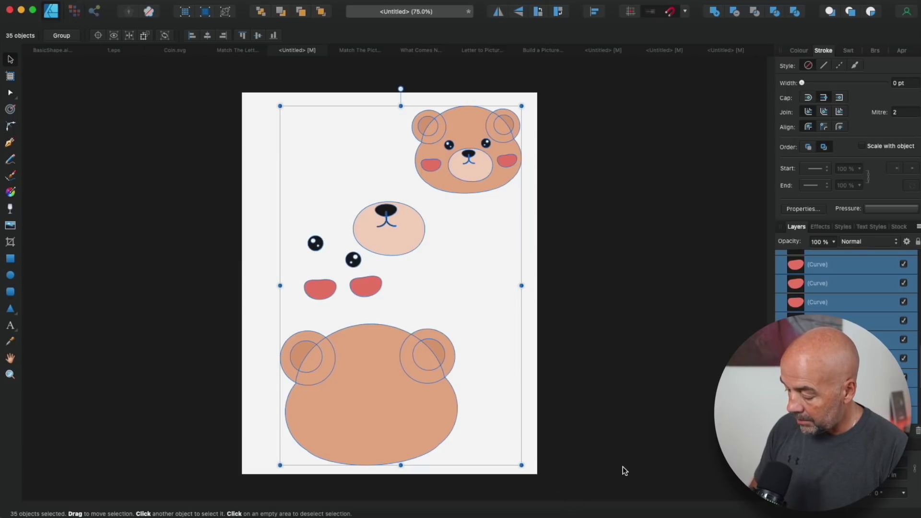
- Group all bear artwork and add a Black and White adjustment with Yellow at -100%
key(super+g)
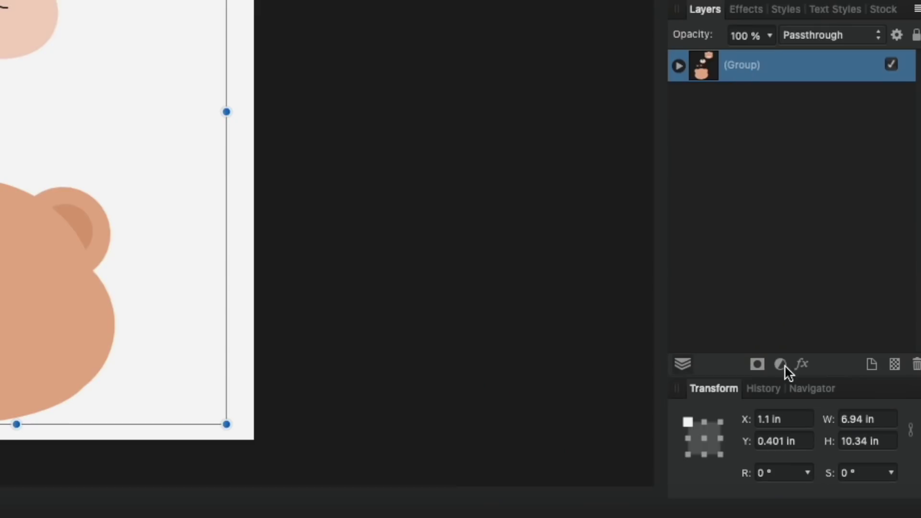
click(781, 365)
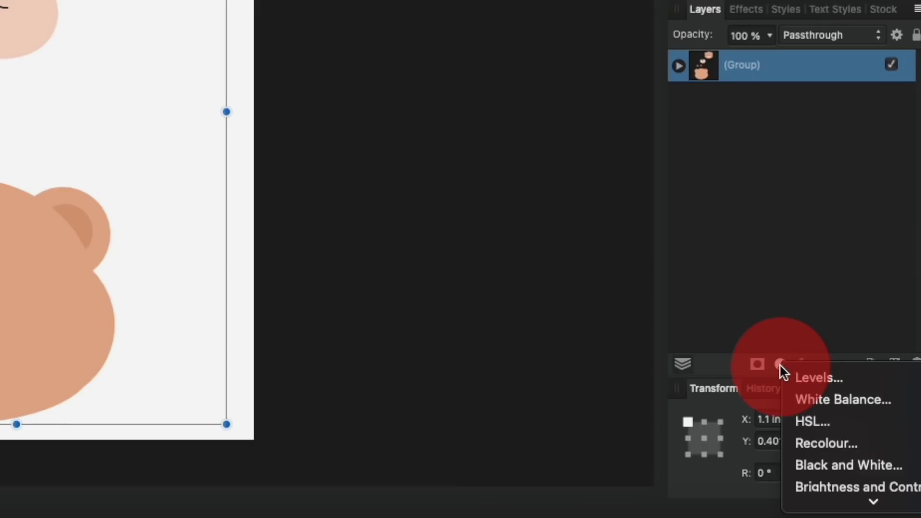
scroll(797, 387, down, 5)
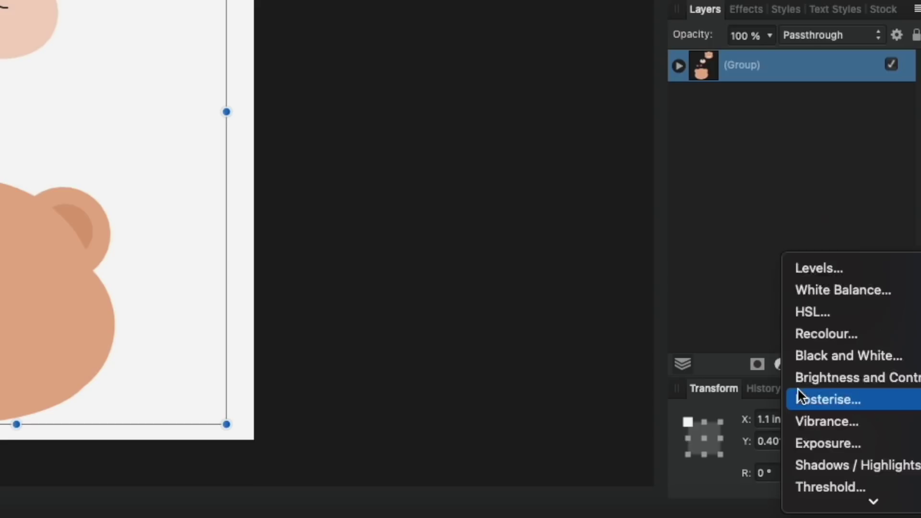
click(836, 125)
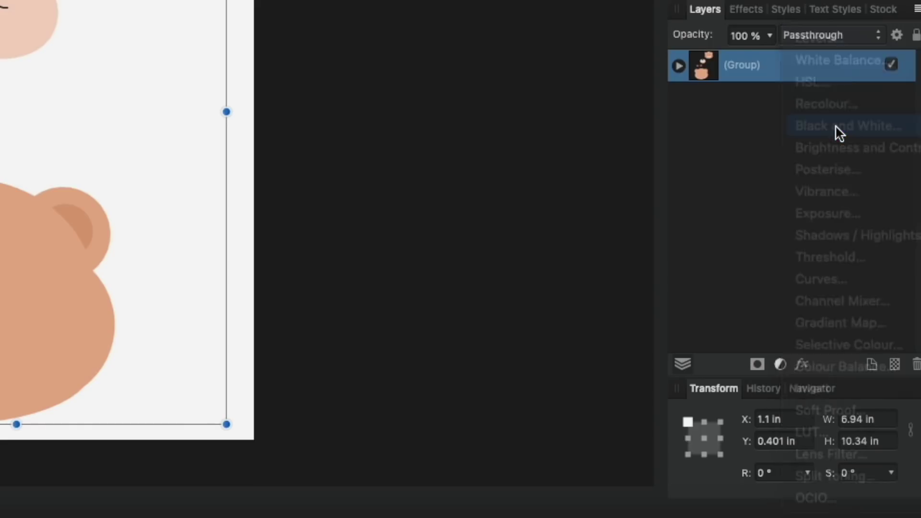
drag(611, 159, 507, 159)
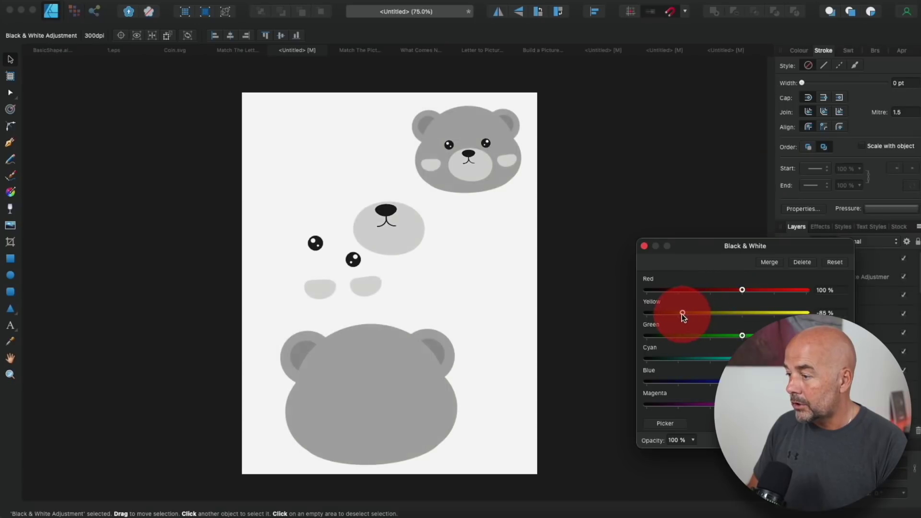
drag(678, 312, 678, 313)
mouse_move(743, 290)
mouse_down()
mouse_move(730, 291)
mouse_move(743, 289)
mouse_up()
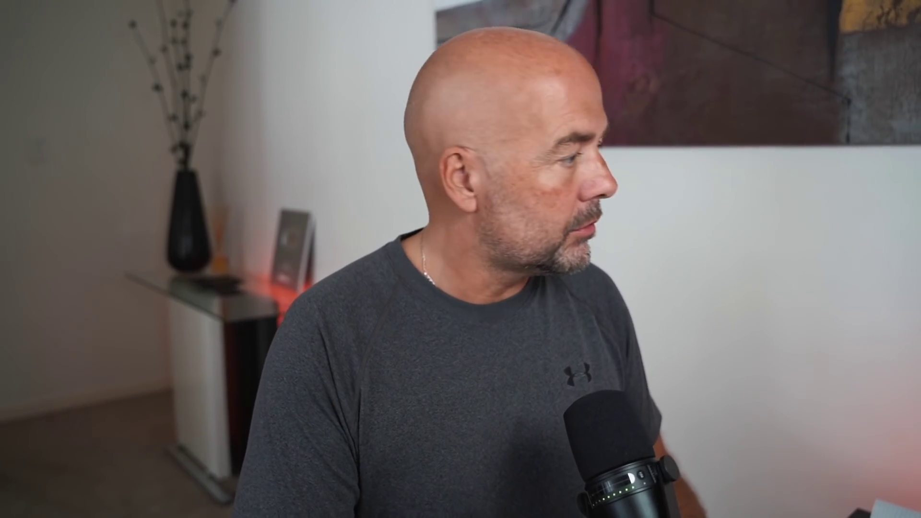
- Add a centred 'Match The Letters' title above the letter grid
click(10, 326)
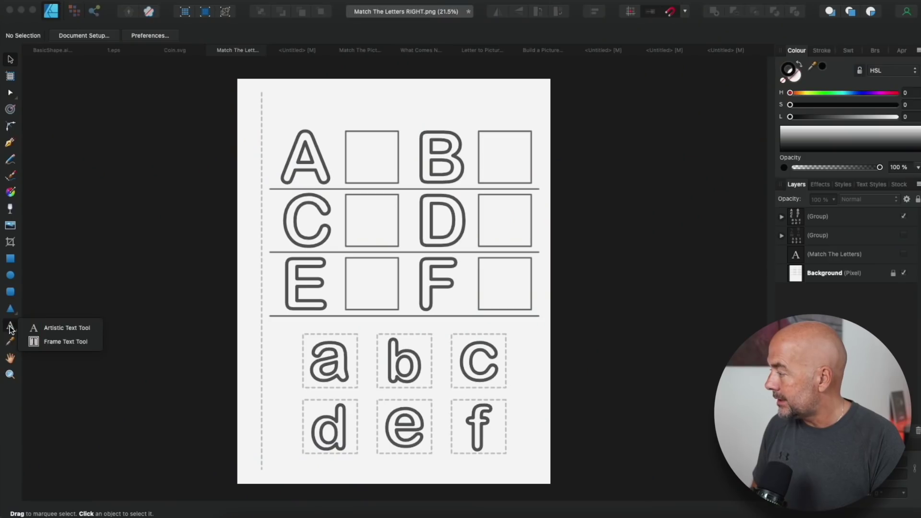
click(361, 105)
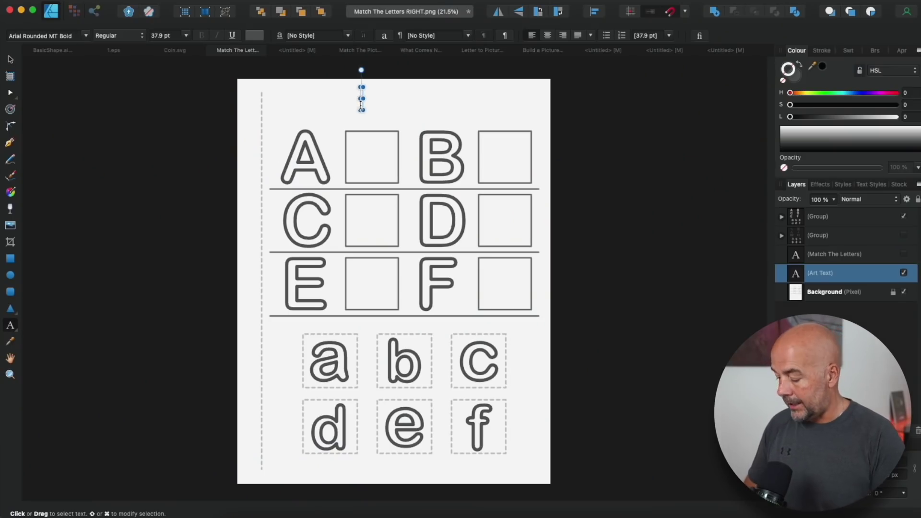
text(Match )
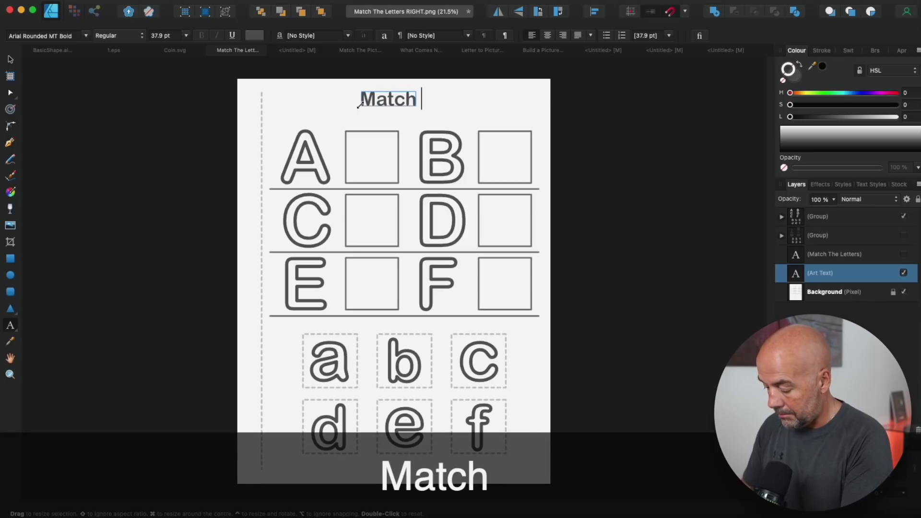
text(The Le)
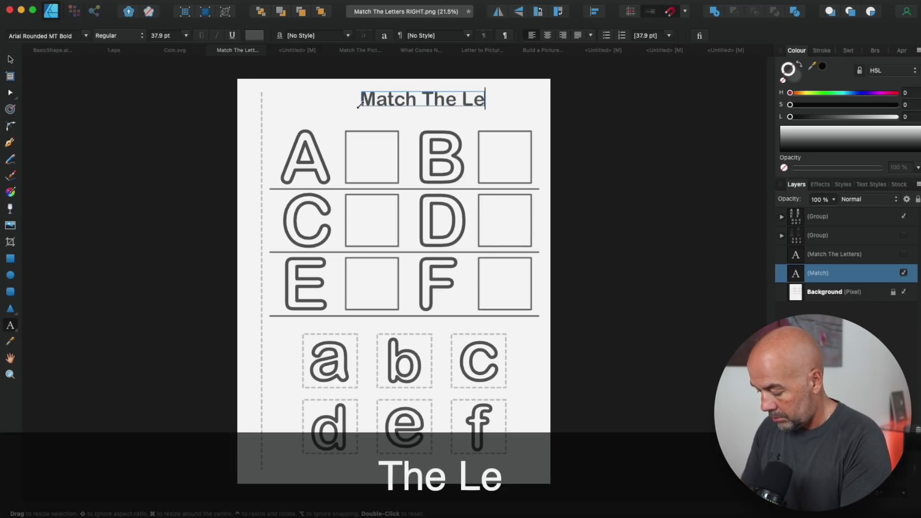
text(tters)
key(Escape)
drag(452, 104, 437, 108)
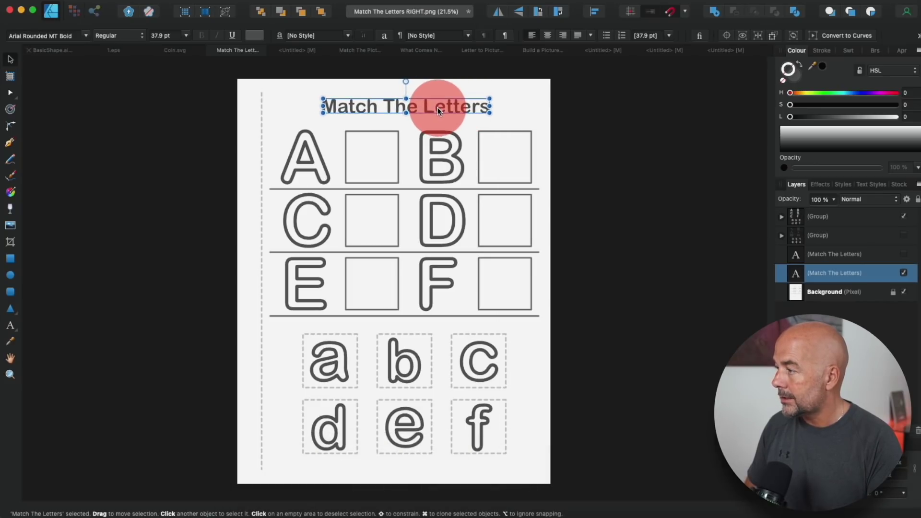
click(596, 137)
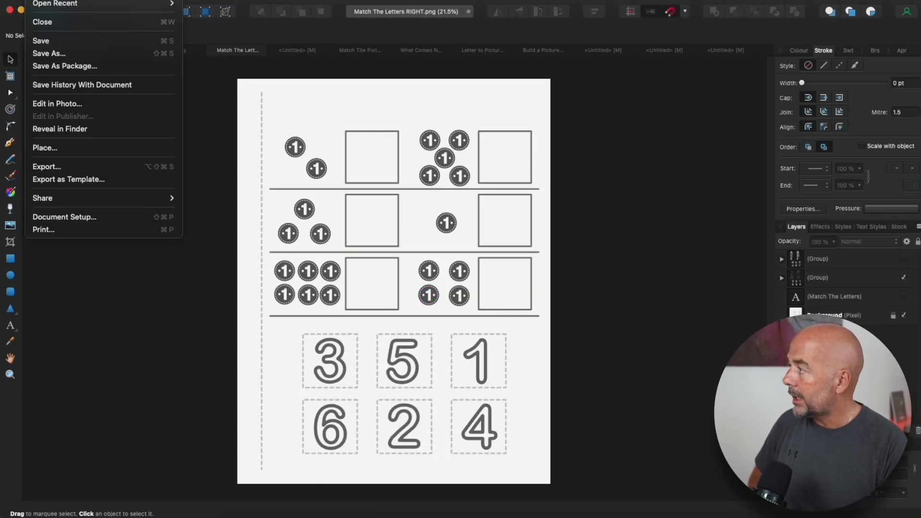
- Export the whole document as PNG, saved as 'Page 1' in Downloads
click(56, 166)
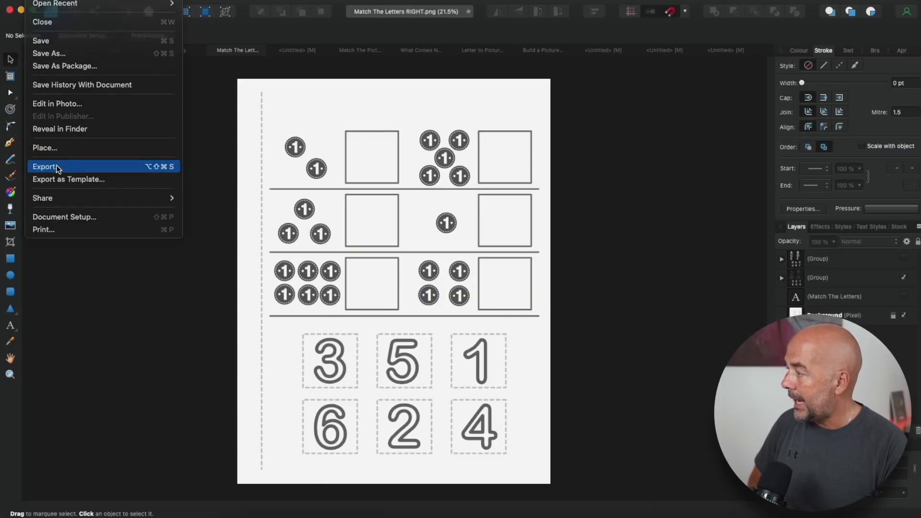
click(491, 72)
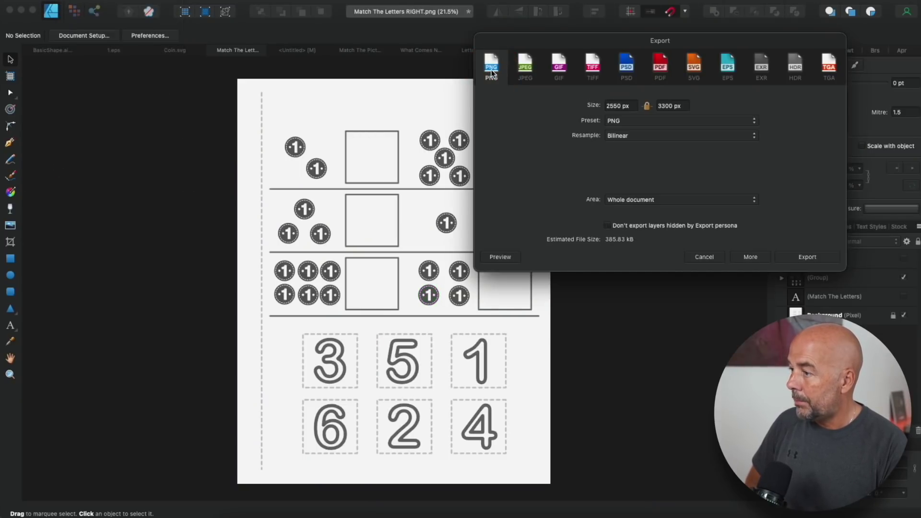
click(651, 202)
click(651, 201)
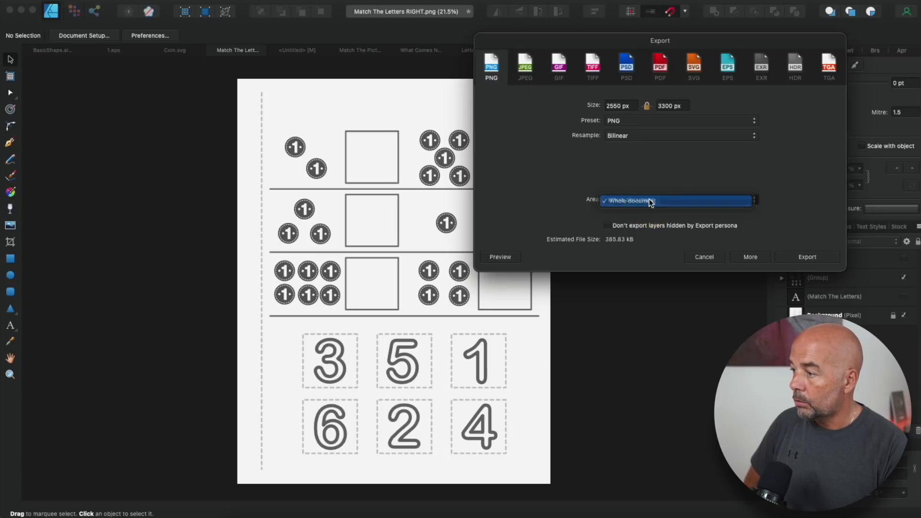
click(809, 258)
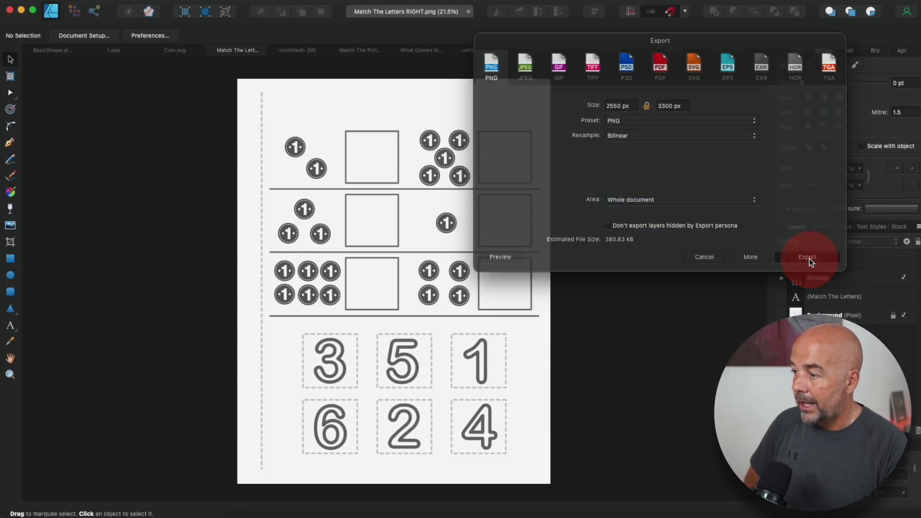
text(Page 1)
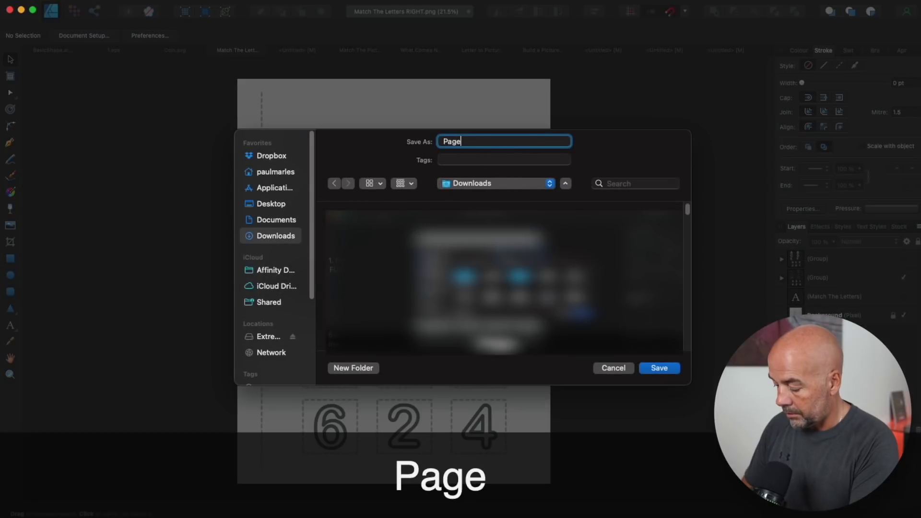
click(659, 368)
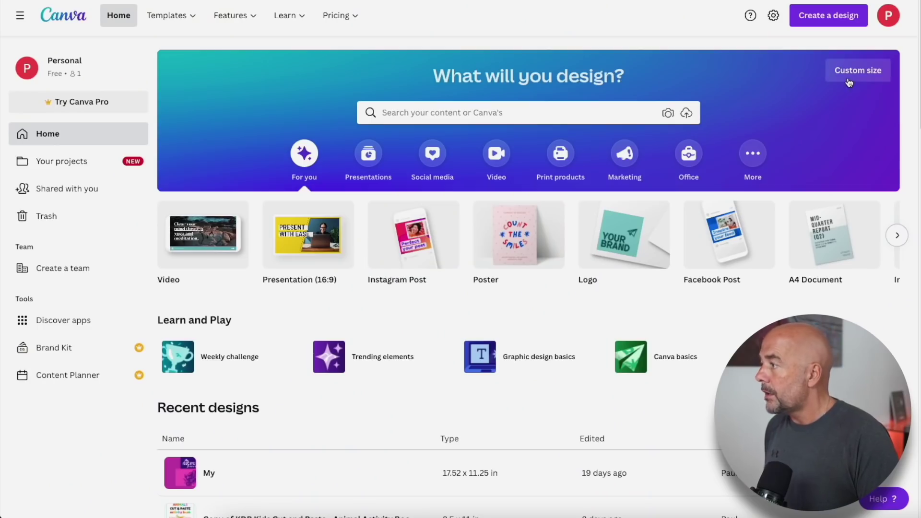
- Start a new Canva design with a custom size of 8.5 × 11 inches
click(829, 18)
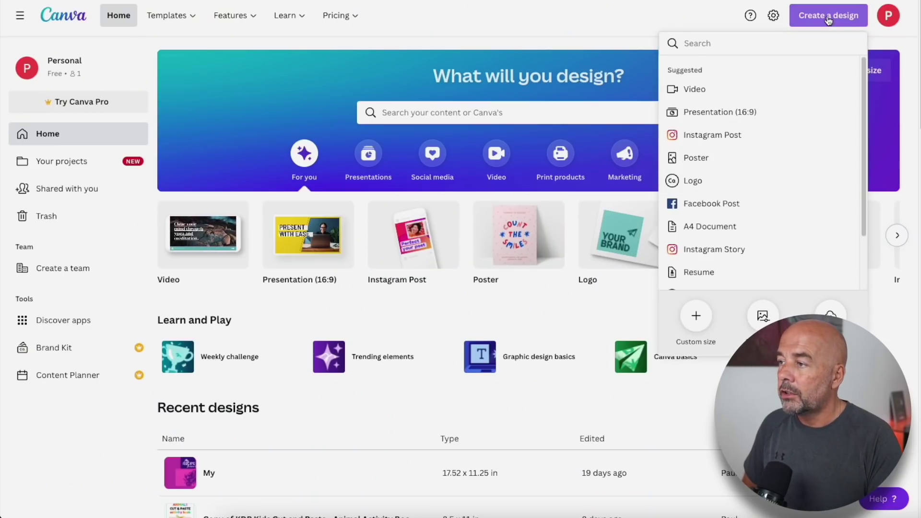
click(704, 312)
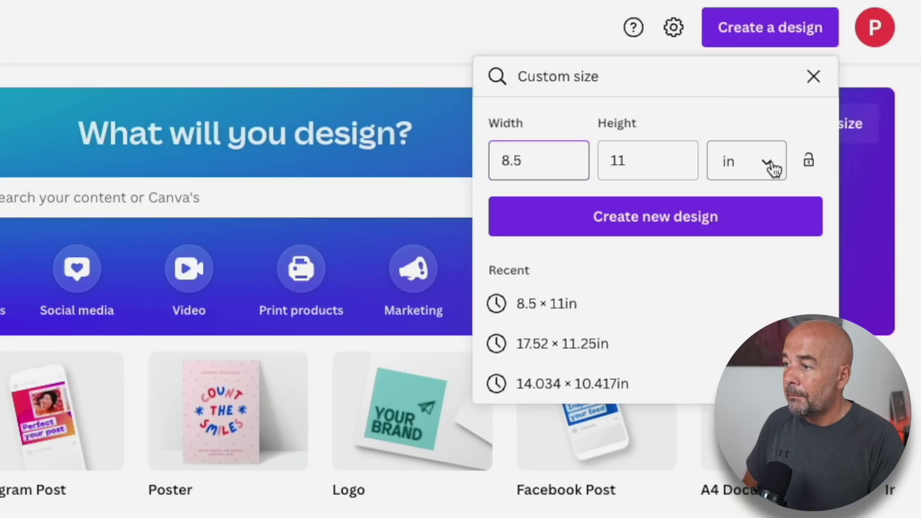
click(773, 167)
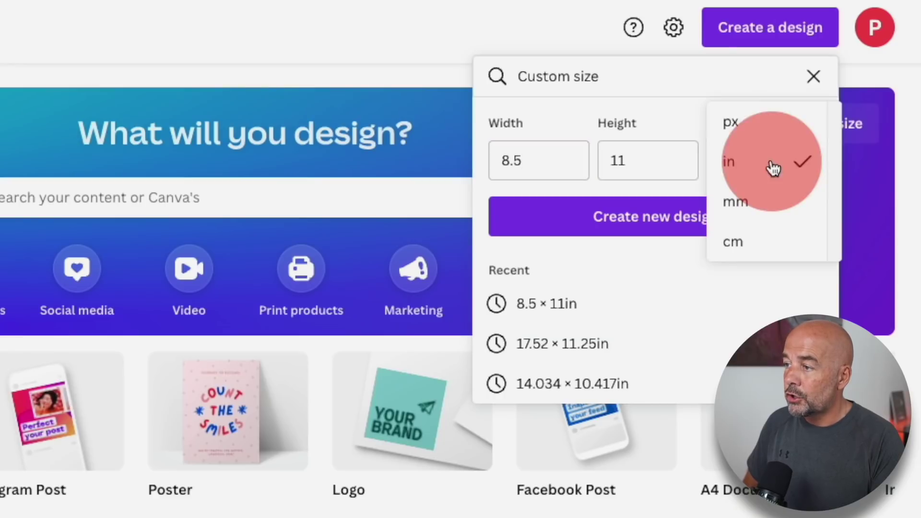
click(738, 167)
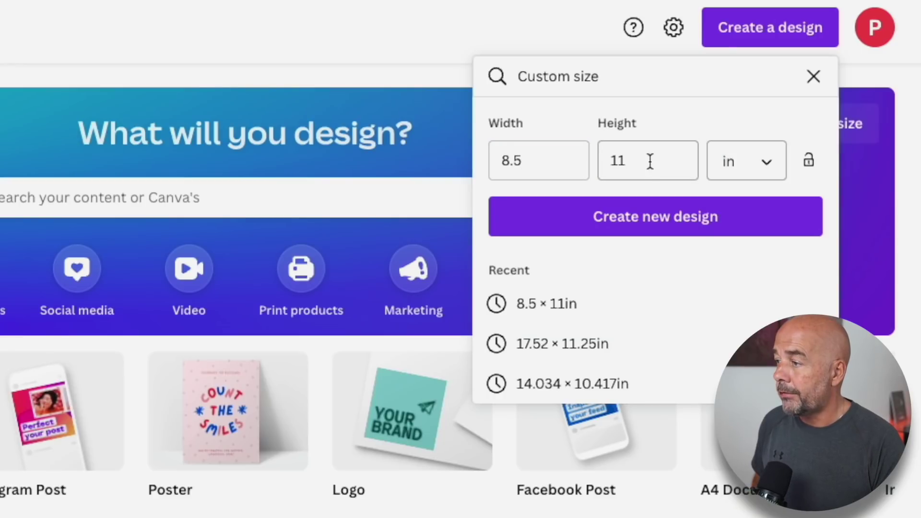
click(657, 218)
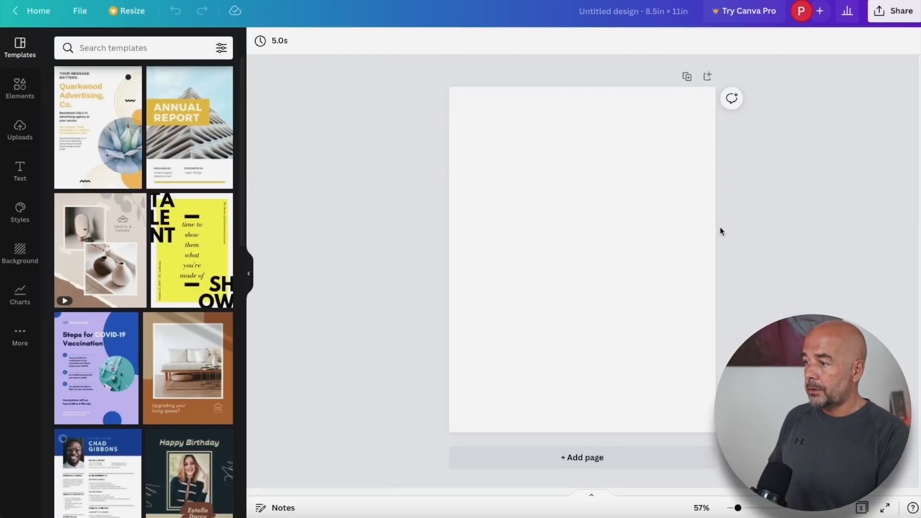
- Upload the exported dice-counting worksheet PNG to Canva's Uploads
click(24, 134)
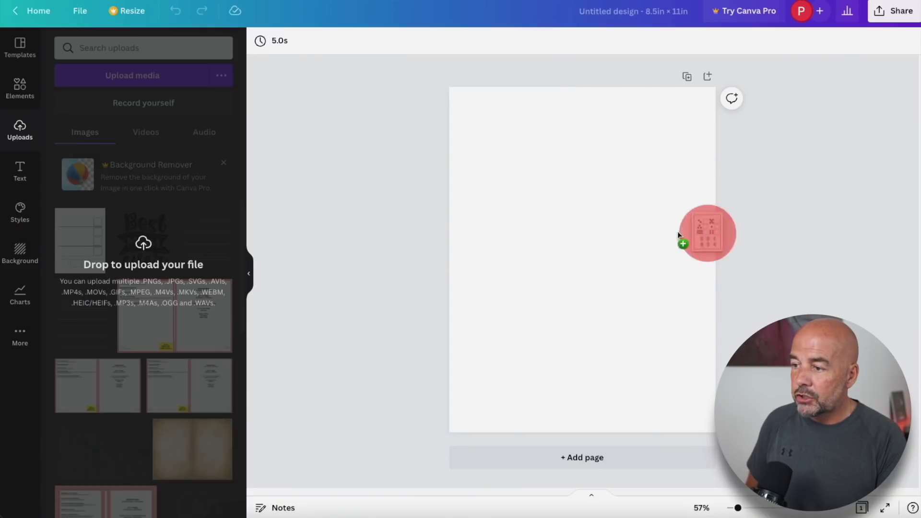
drag(684, 235, 228, 220)
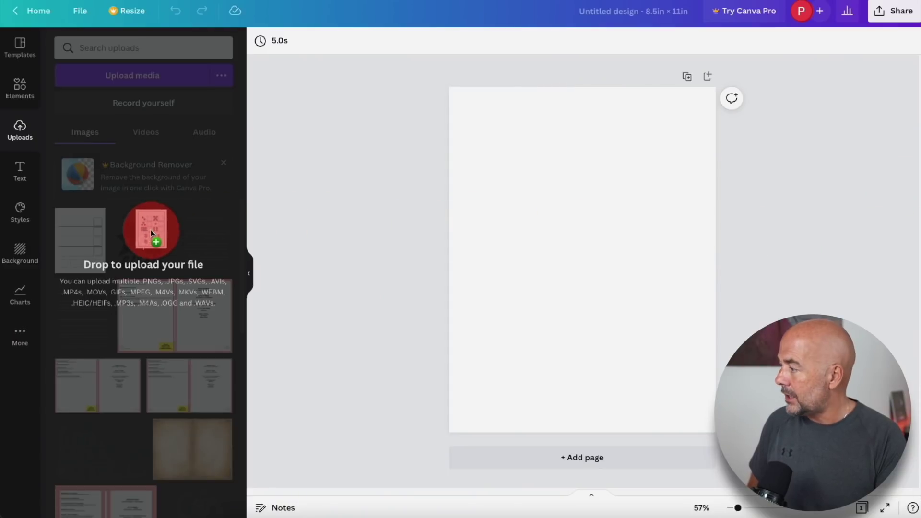
drag(138, 245, 139, 243)
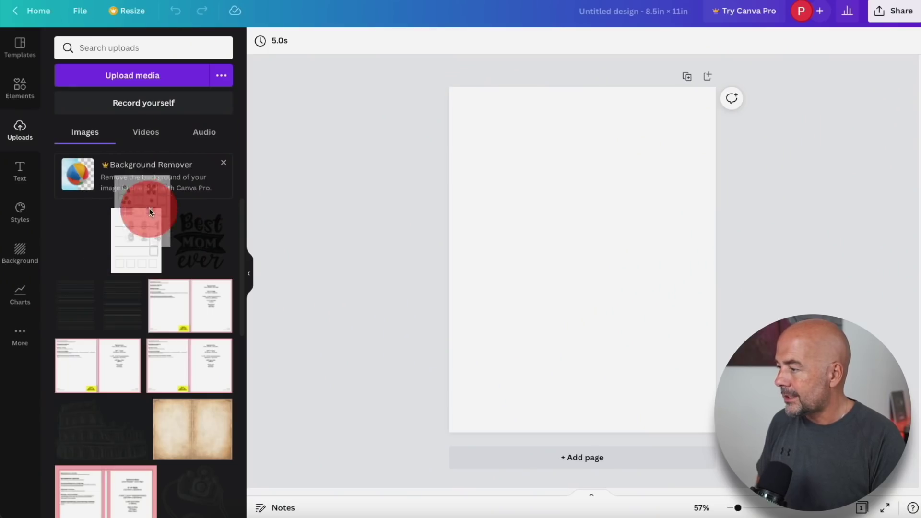
- Place the worksheet so it fills page 1, then add a blank second page
drag(149, 211, 531, 171)
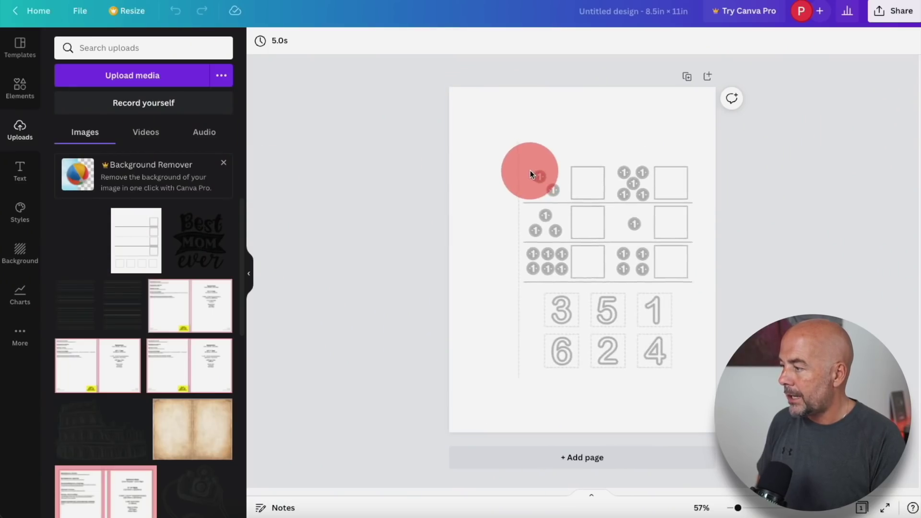
drag(570, 251, 551, 212)
drag(661, 359, 715, 432)
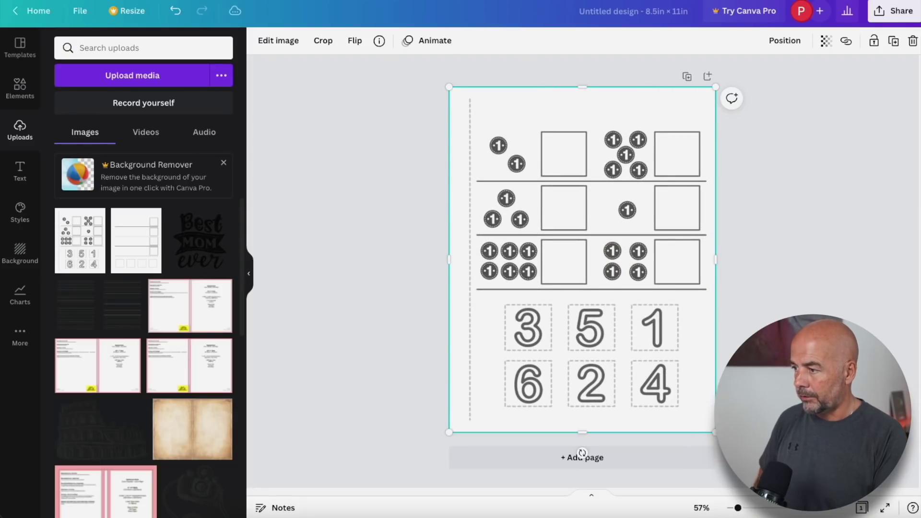
click(619, 458)
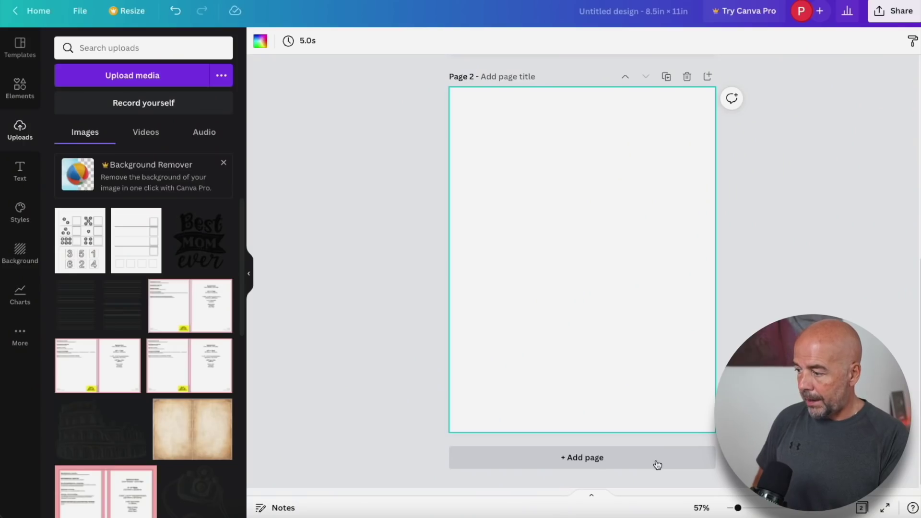
- Add a third page and upload the letters activity image, stretching it to fill page 3
click(657, 464)
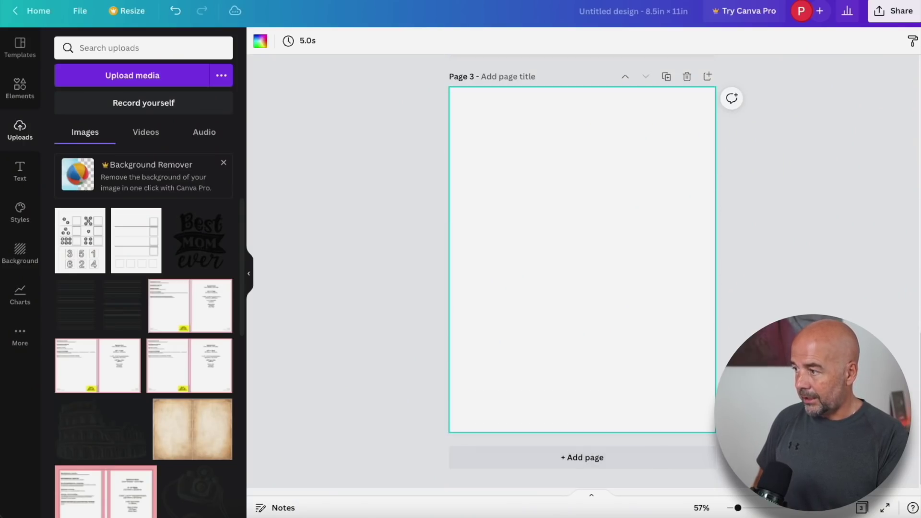
drag(283, 195, 138, 252)
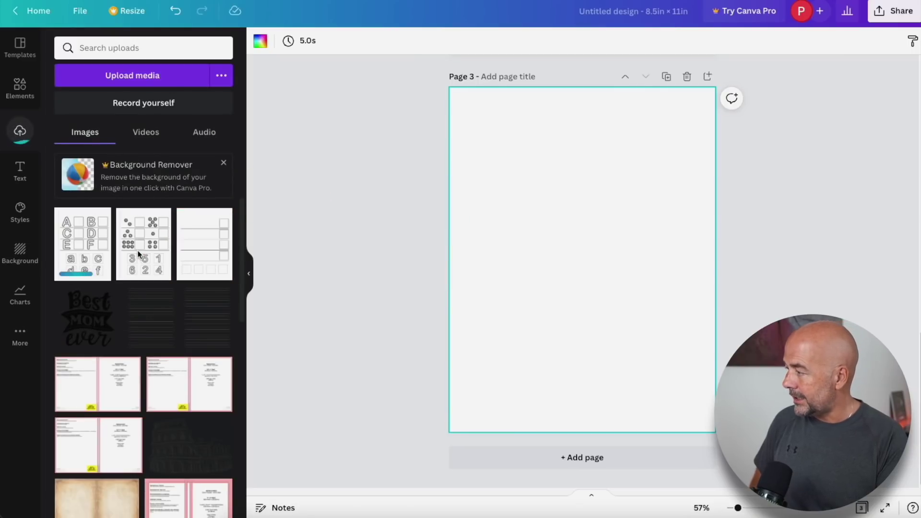
click(83, 251)
drag(82, 251, 504, 171)
drag(576, 267, 549, 224)
drag(648, 342, 714, 422)
- Add pages 4 and 5, then upload the dice activity image and stretch it to fill page 5
click(614, 457)
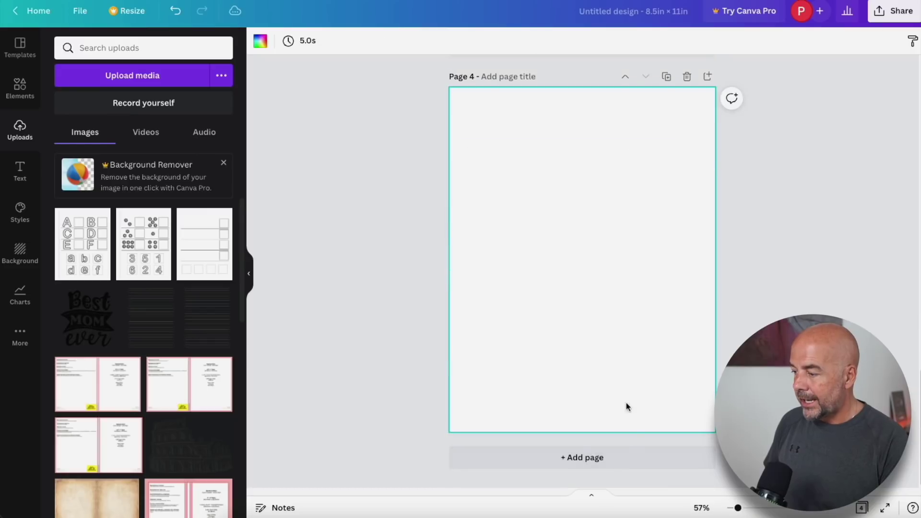
click(625, 459)
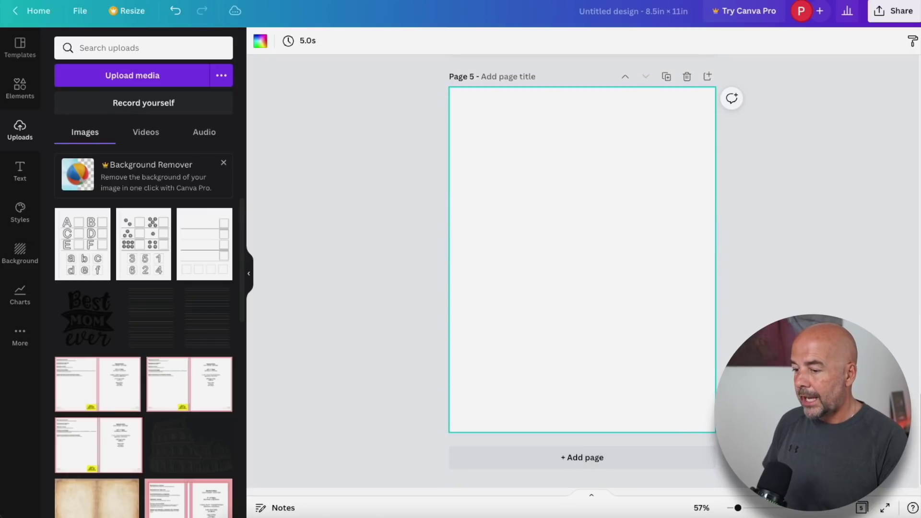
drag(0, 220, 174, 220)
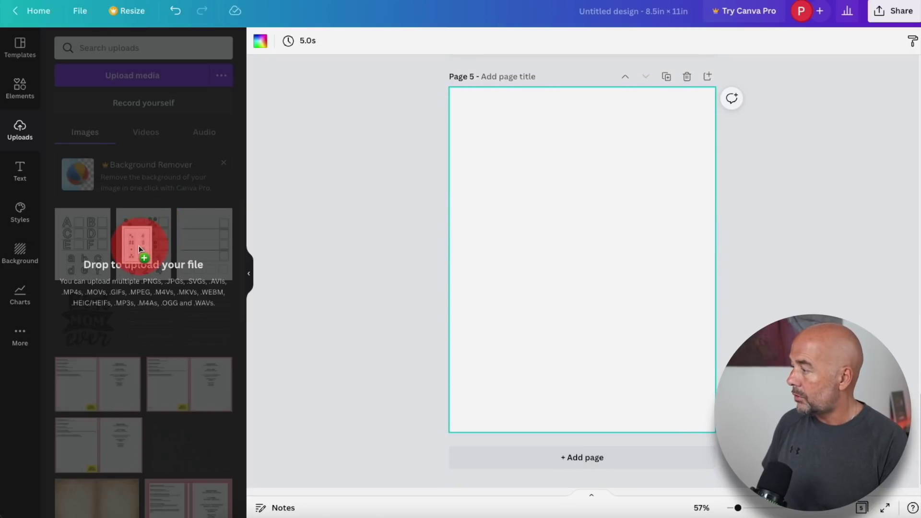
drag(140, 246, 139, 247)
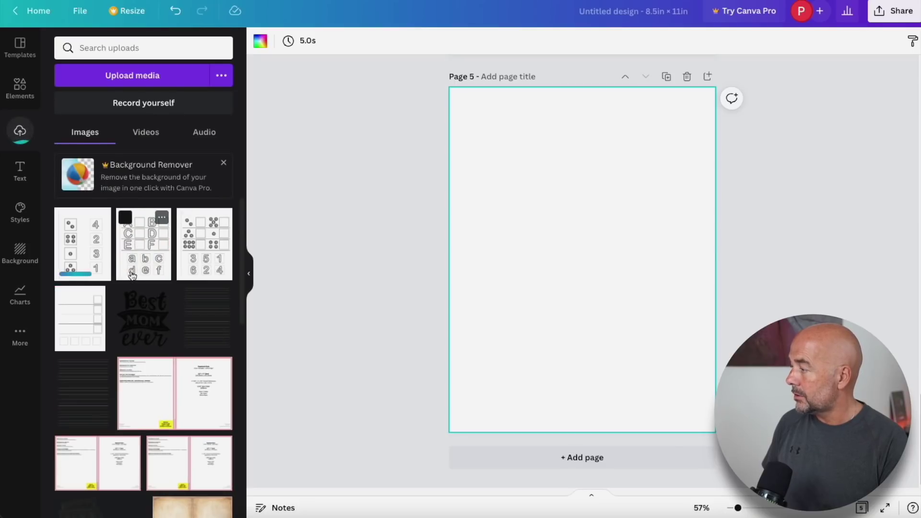
drag(82, 243, 537, 196)
drag(596, 263, 572, 208)
drag(643, 339, 713, 432)
- Add a sixth page and stretch the grey bear-pieces image to fill page 7
click(671, 458)
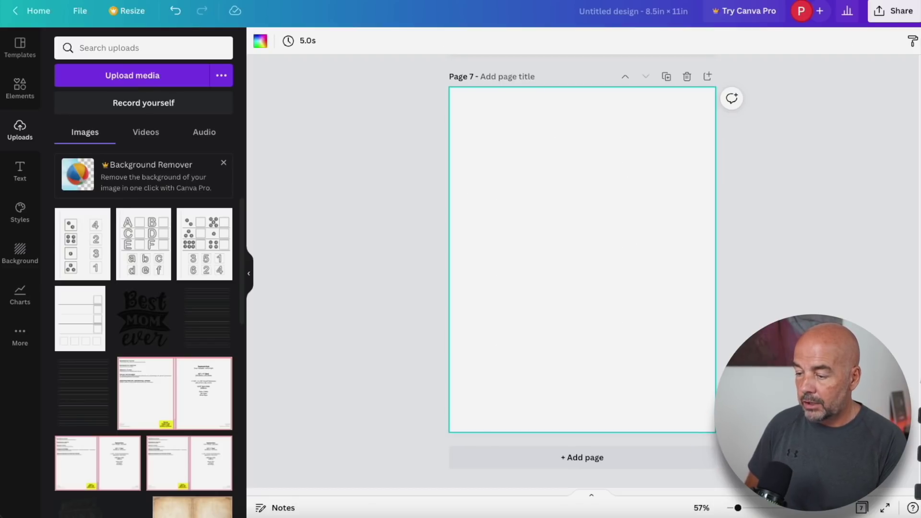
drag(528, 200, 528, 199)
drag(689, 403, 715, 434)
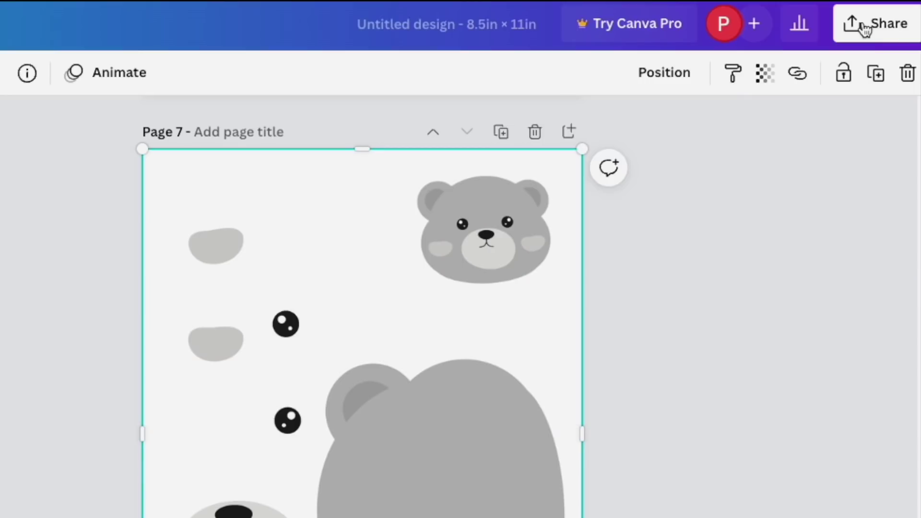
- Download the design from Share > Download with file type PDF Print and All pages (7)
click(888, 12)
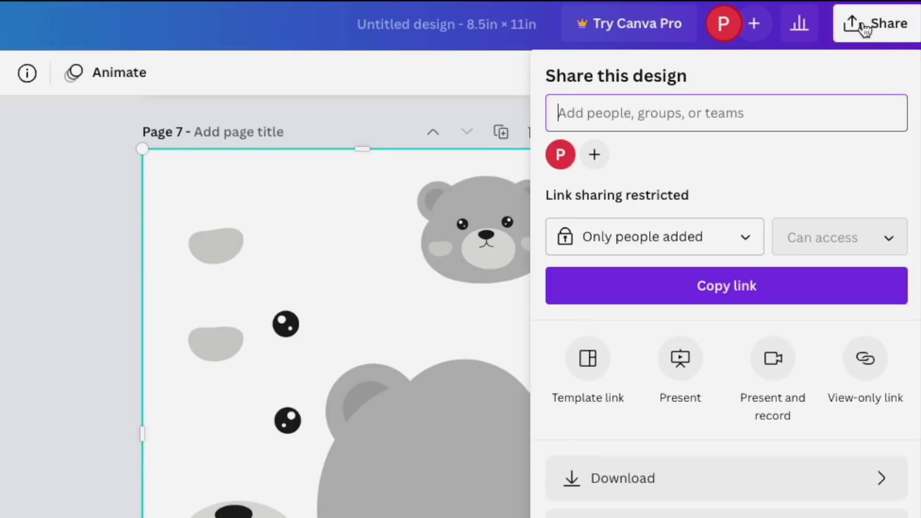
click(671, 486)
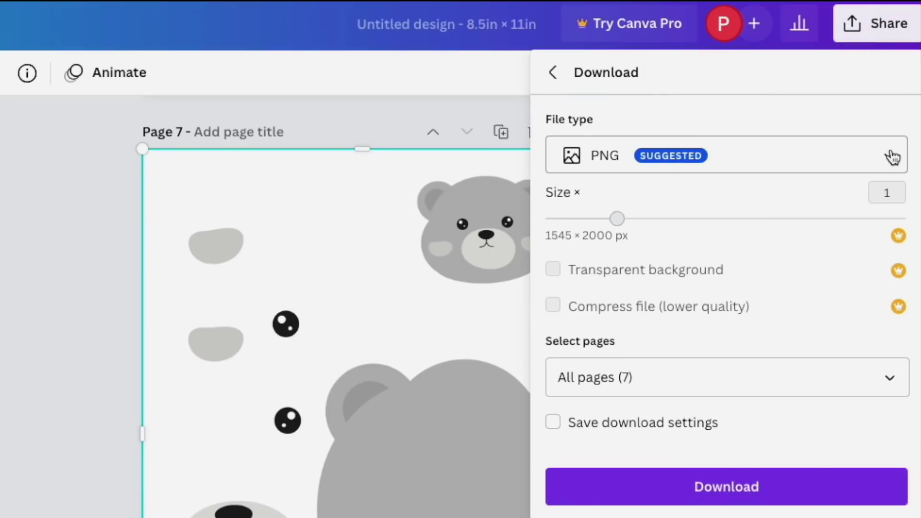
click(893, 157)
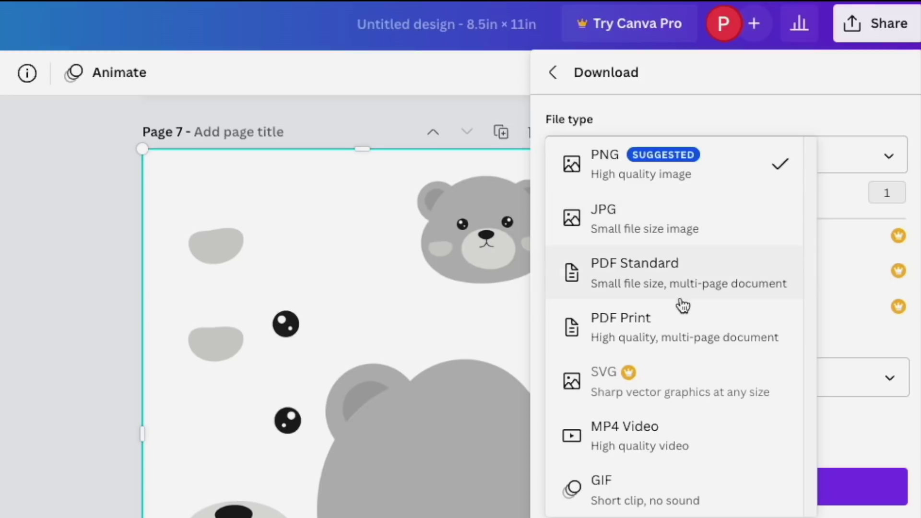
click(611, 330)
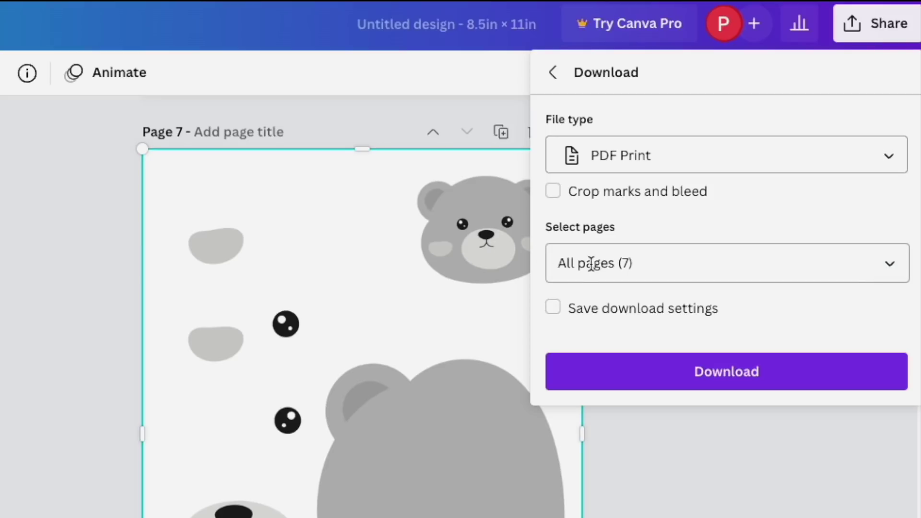
click(733, 379)
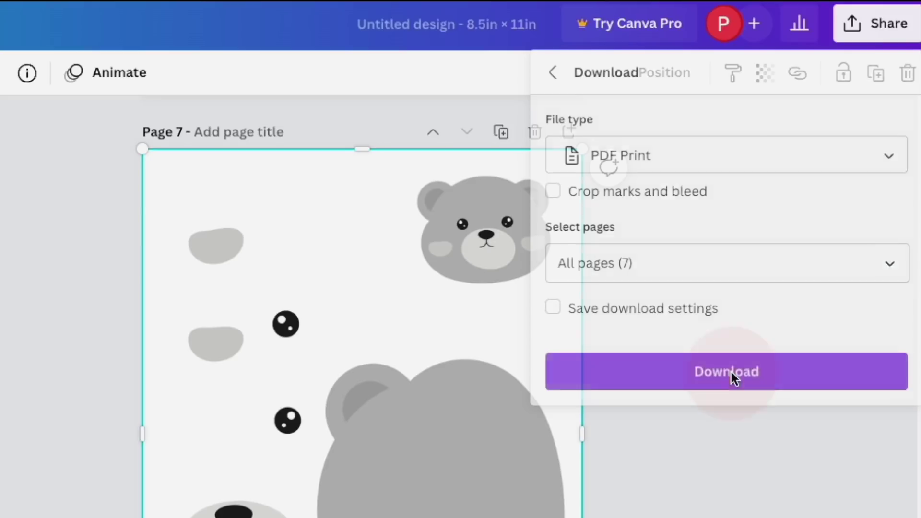